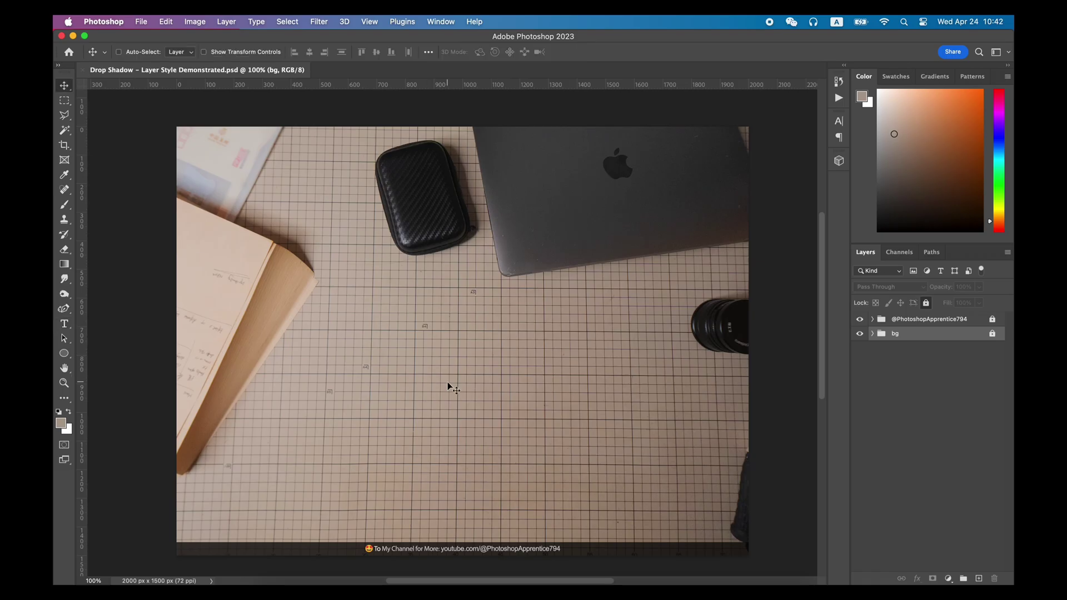
- Create a two-line text layer reading "My" and "desktop" near the middle of the photo
{"action": "left_click", "coordinate": [395, 361]}
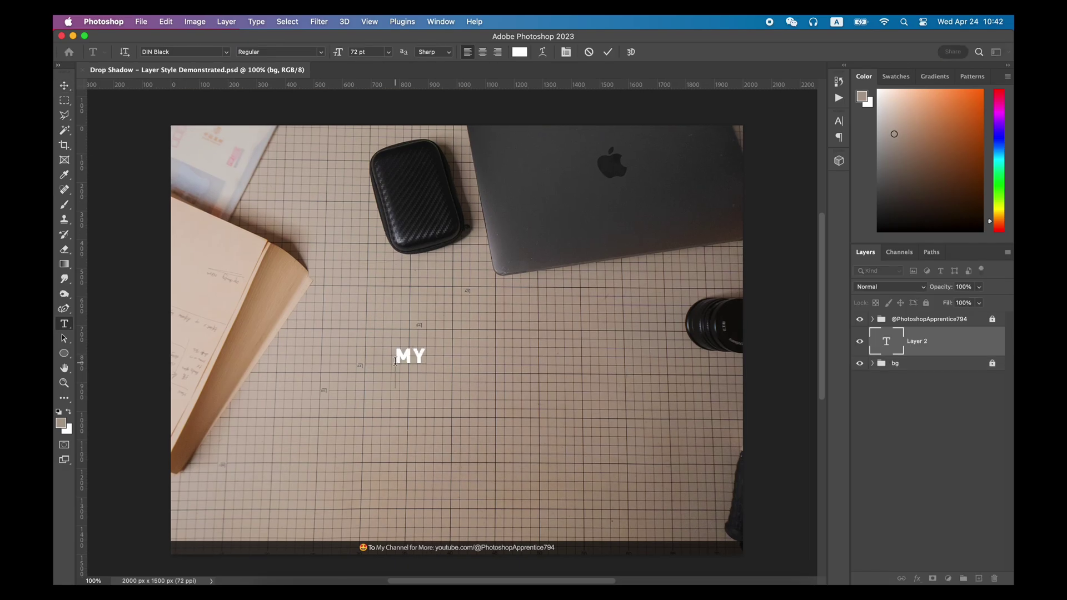
{"action": "type", "text": "My"}
{"action": "key", "text": "Return"}
{"action": "type", "text": "desktop"}
{"action": "key", "text": "super+Return"}
- Scale the "My desktop" text up proportionally to about 364%
{"action": "key", "text": "super+t"}
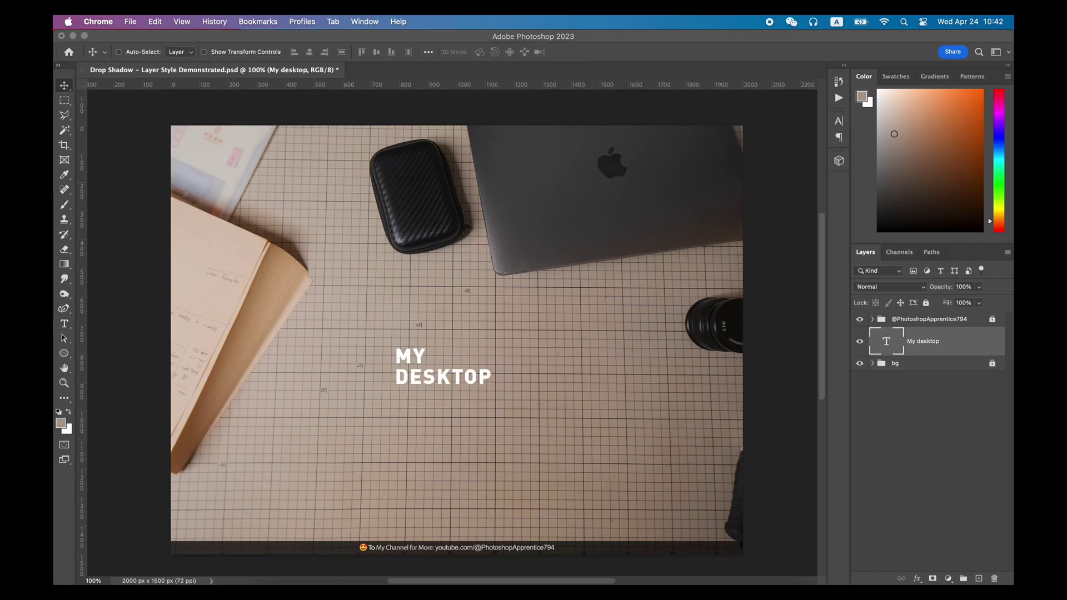
{"action": "left_click_drag", "start_coordinate": [492, 388], "coordinate": [664, 408]}
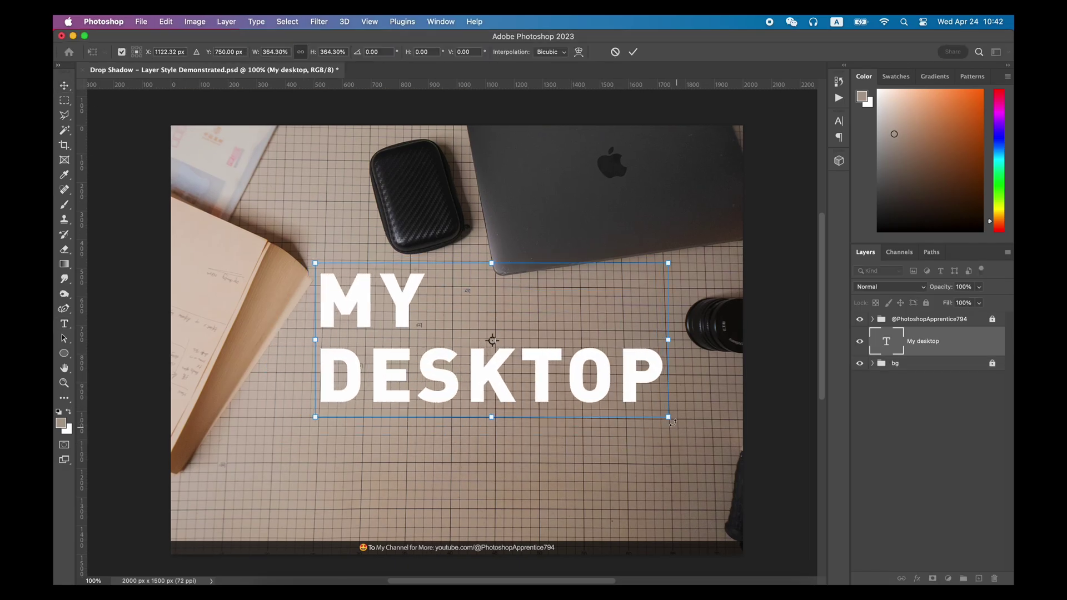
{"action": "key", "text": "Return"}
- Tighten the character spacing of the "My desktop" text and commit the text edit
{"action": "double_click", "coordinate": [887, 341]}
{"action": "left_click", "coordinate": [839, 121]}
{"action": "left_click", "coordinate": [820, 165]}
{"action": "left_click", "coordinate": [801, 248]}
{"action": "left_click", "coordinate": [64, 86]}
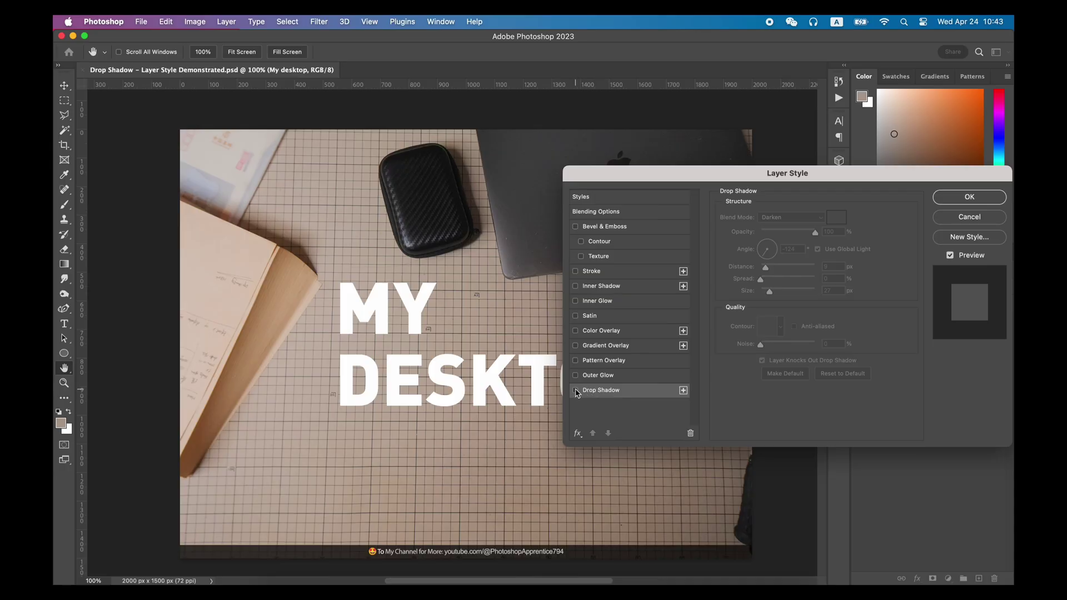
- Enable a black Multiply drop shadow on the text layer and set its opacity to 79%
{"action": "left_click", "coordinate": [575, 390]}
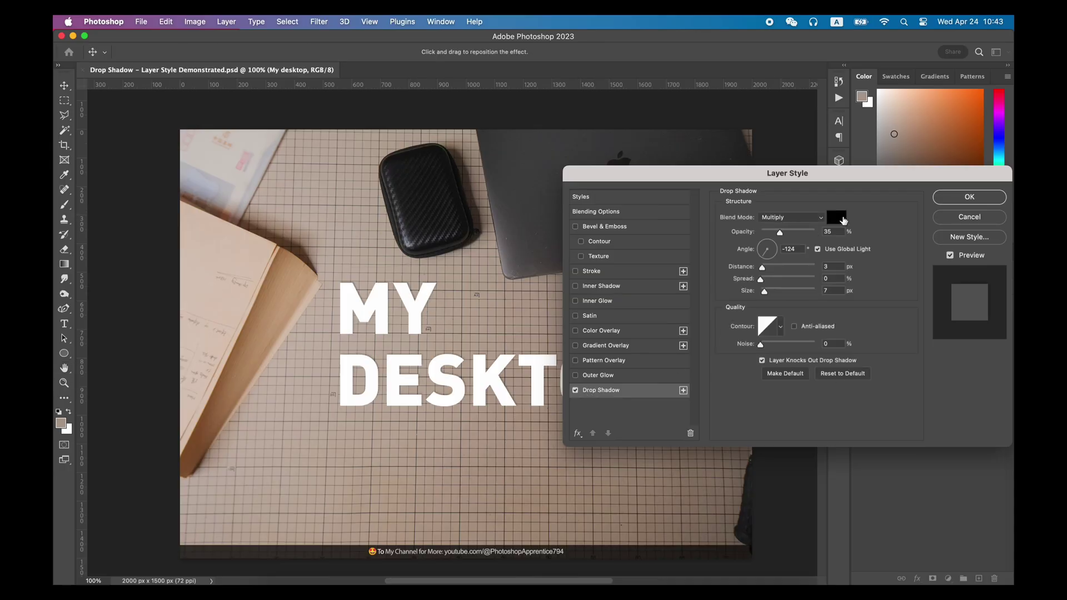
{"action": "left_click", "coordinate": [817, 217]}
{"action": "left_click", "coordinate": [791, 217]}
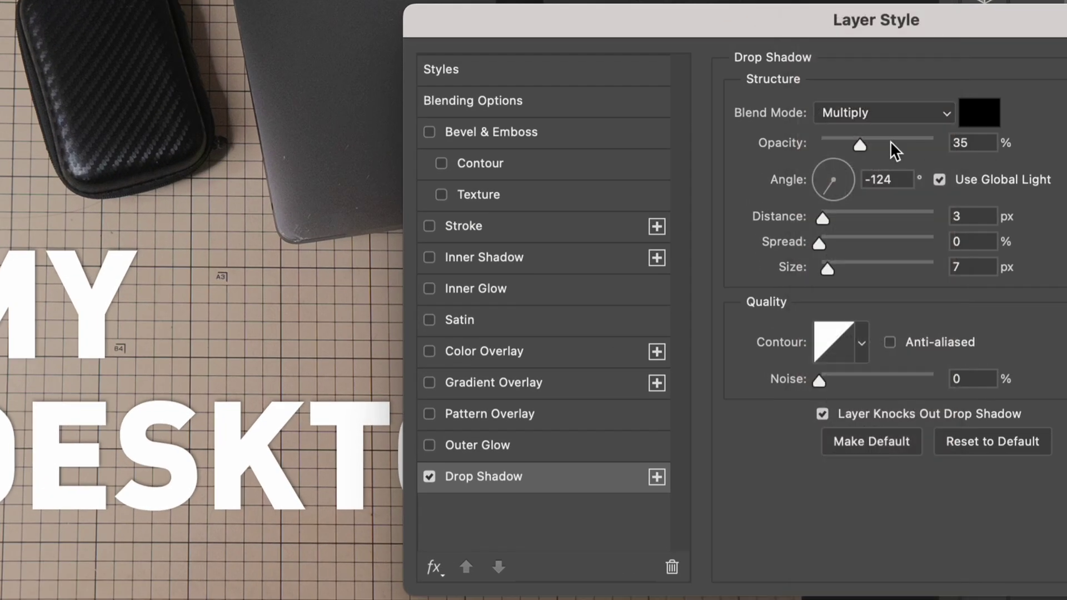
{"action": "left_click_drag", "start_coordinate": [891, 146], "coordinate": [911, 156]}
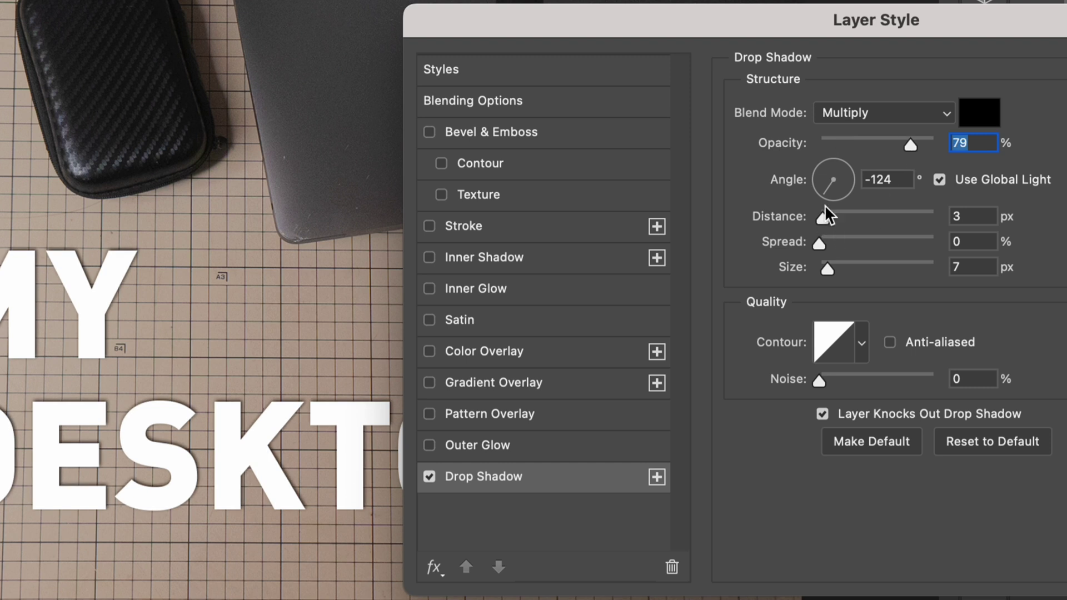
- Set the drop shadow's distance to 31 px, spread to 15%, size to 46 px and angle to -156°
{"action": "left_click_drag", "start_coordinate": [838, 220], "coordinate": [824, 171]}
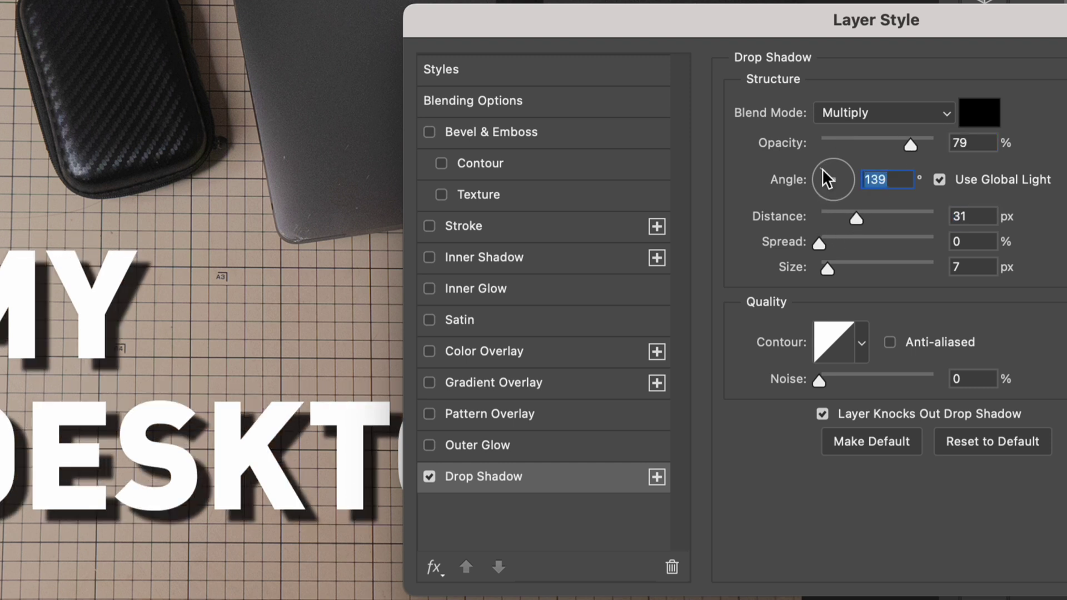
{"action": "left_click", "coordinate": [840, 191]}
{"action": "left_click", "coordinate": [825, 185]}
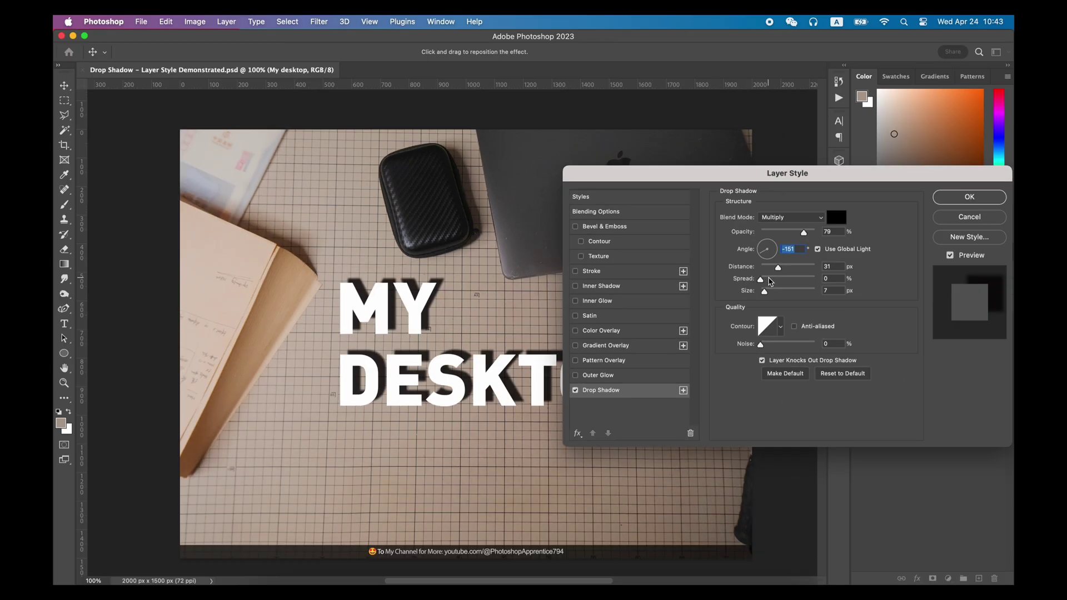
{"action": "left_click_drag", "start_coordinate": [769, 282], "coordinate": [776, 292]}
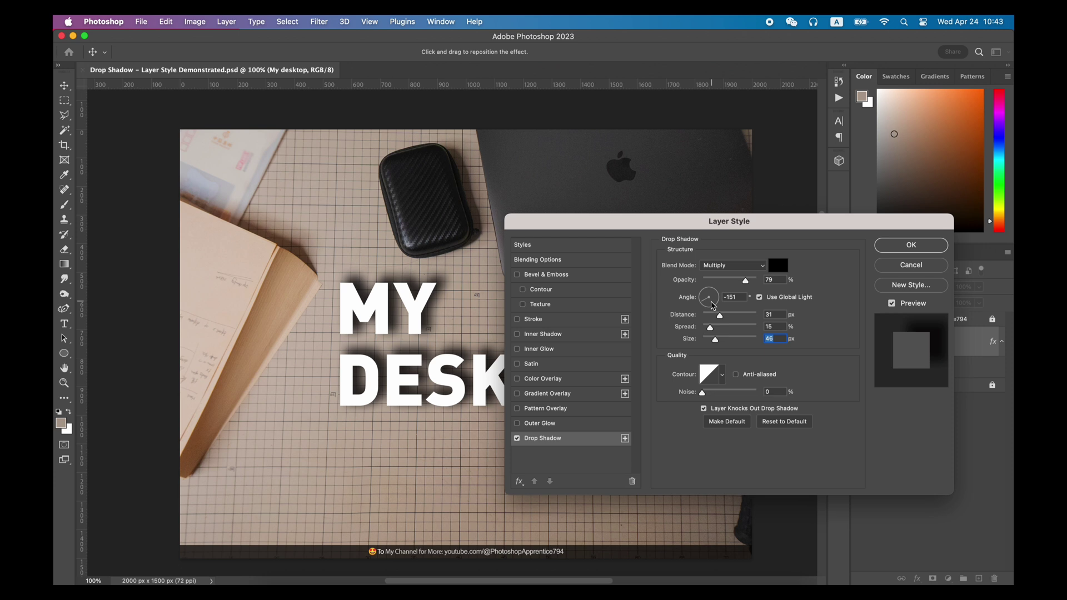
{"action": "left_click_drag", "start_coordinate": [713, 305], "coordinate": [705, 306]}
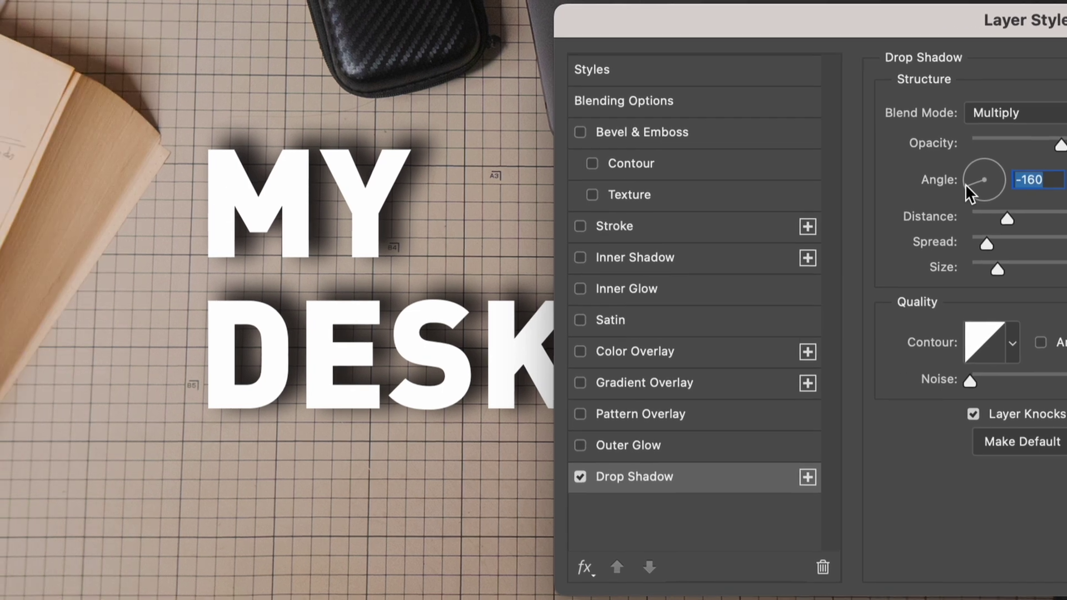
{"action": "left_click_drag", "start_coordinate": [966, 185], "coordinate": [966, 187]}
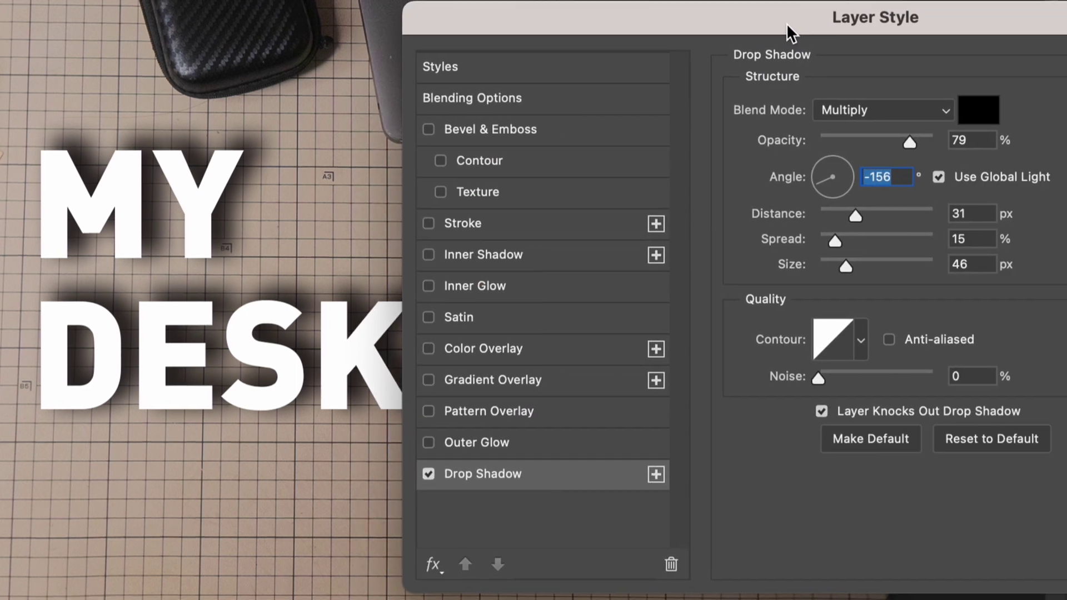
- Change the drop shadow's color to a dark brown with hue 27° and set its opacity to 70%
{"action": "left_click", "coordinate": [985, 119]}
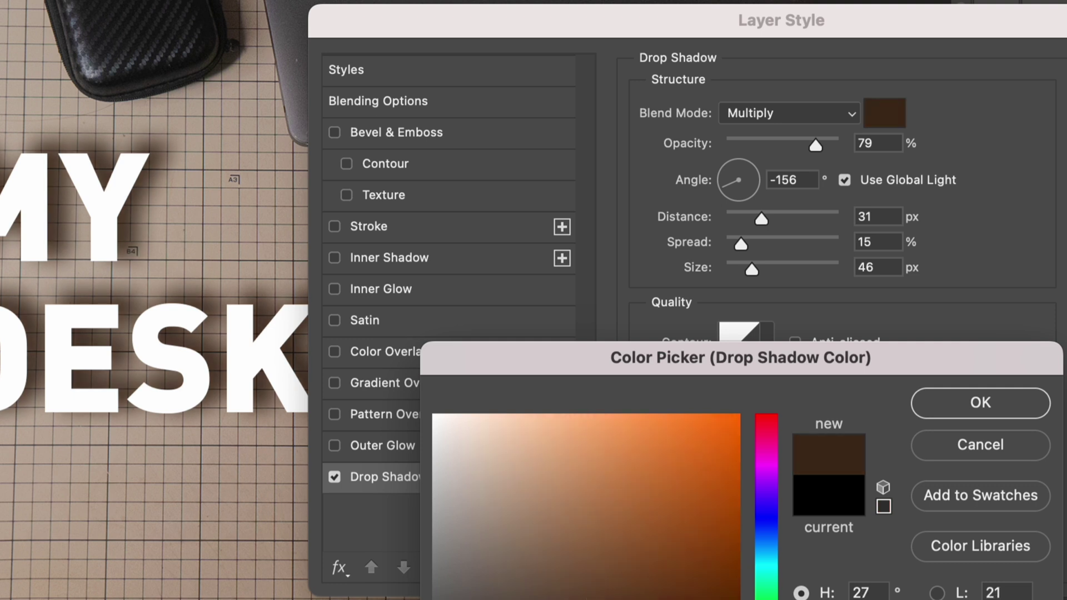
{"action": "left_click", "coordinate": [979, 404]}
{"action": "left_click_drag", "start_coordinate": [813, 147], "coordinate": [805, 148]}
- Adjust the drop shadow to a distance of 26 px, spread of 3% and size of 49 px, and apply the layer style
{"action": "left_click_drag", "start_coordinate": [762, 217], "coordinate": [756, 225]}
{"action": "left_click_drag", "start_coordinate": [752, 271], "coordinate": [744, 277]}
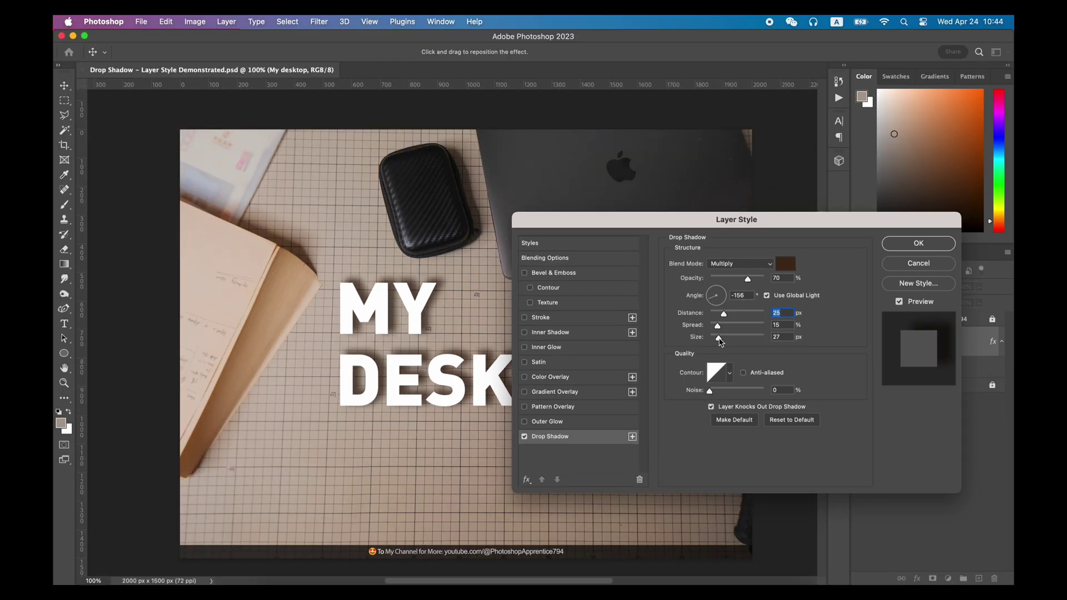
{"action": "left_click_drag", "start_coordinate": [717, 329], "coordinate": [724, 340]}
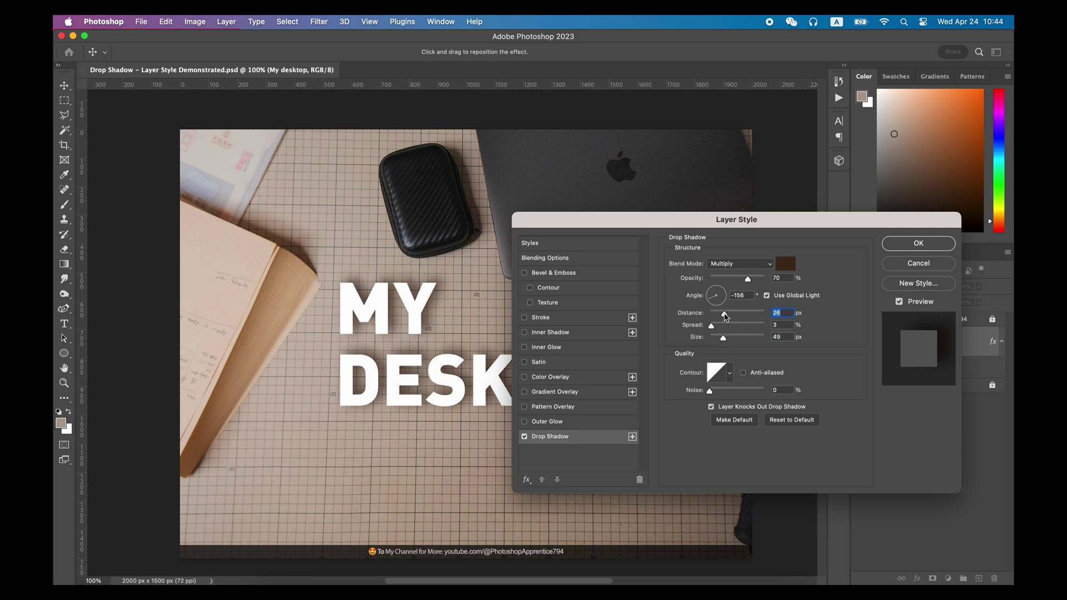
{"action": "left_click_drag", "start_coordinate": [681, 220], "coordinate": [676, 200]}
{"action": "left_click", "coordinate": [908, 224]}
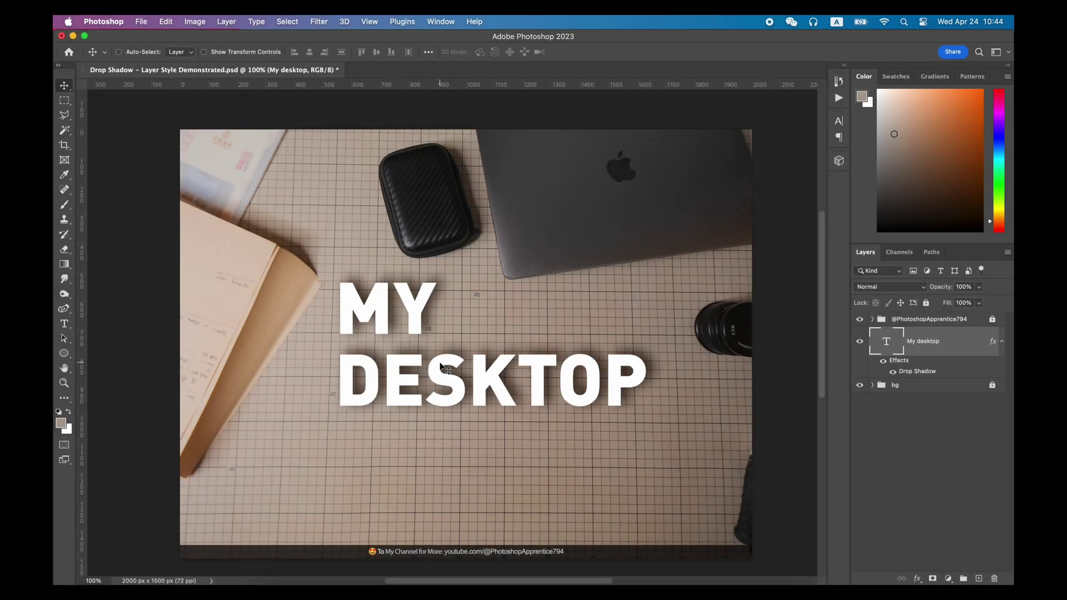
- Examine the drop shadow around the letters up close and in the whole image
{"action": "scroll", "coordinate": [440, 367], "scroll_direction": "up", "scroll_amount": 5}
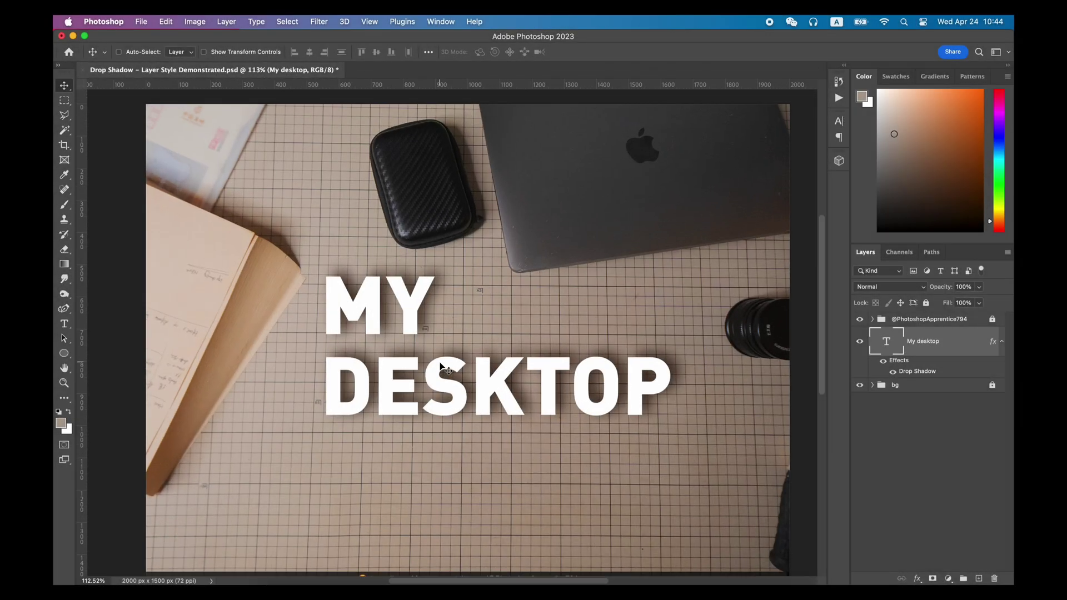
{"action": "key", "text": "z"}
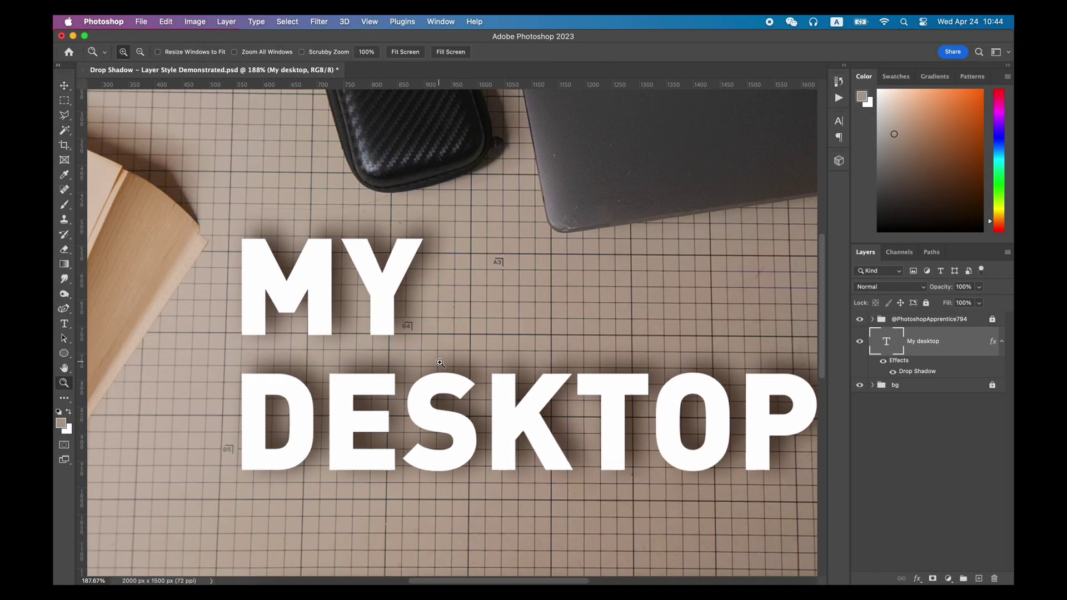
{"action": "left_click", "coordinate": [439, 363]}
{"action": "left_click", "coordinate": [439, 363]}
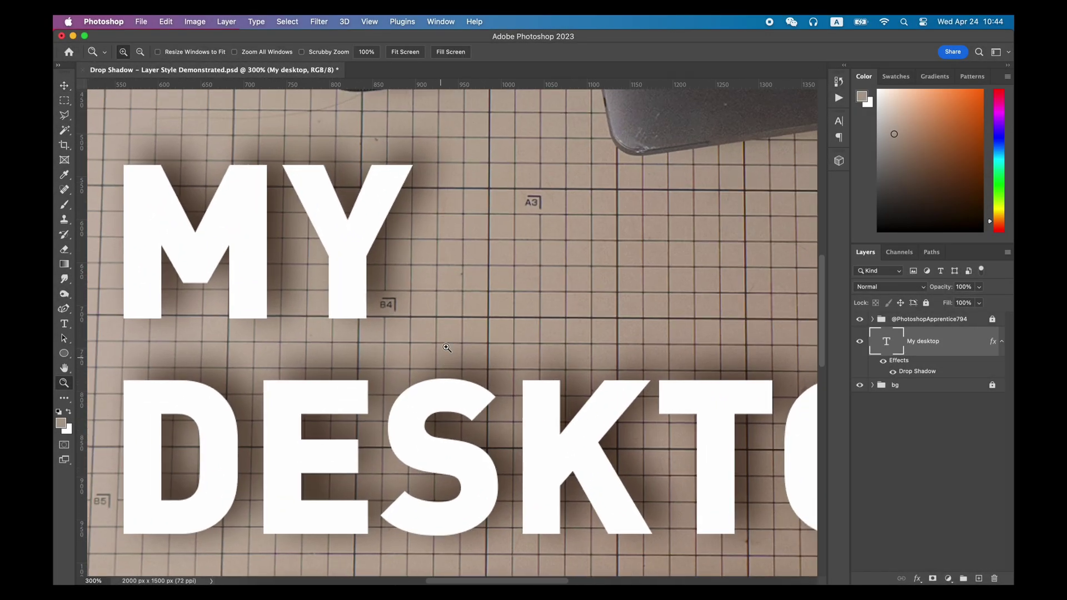
{"action": "left_click", "coordinate": [465, 306], "text": "alt"}
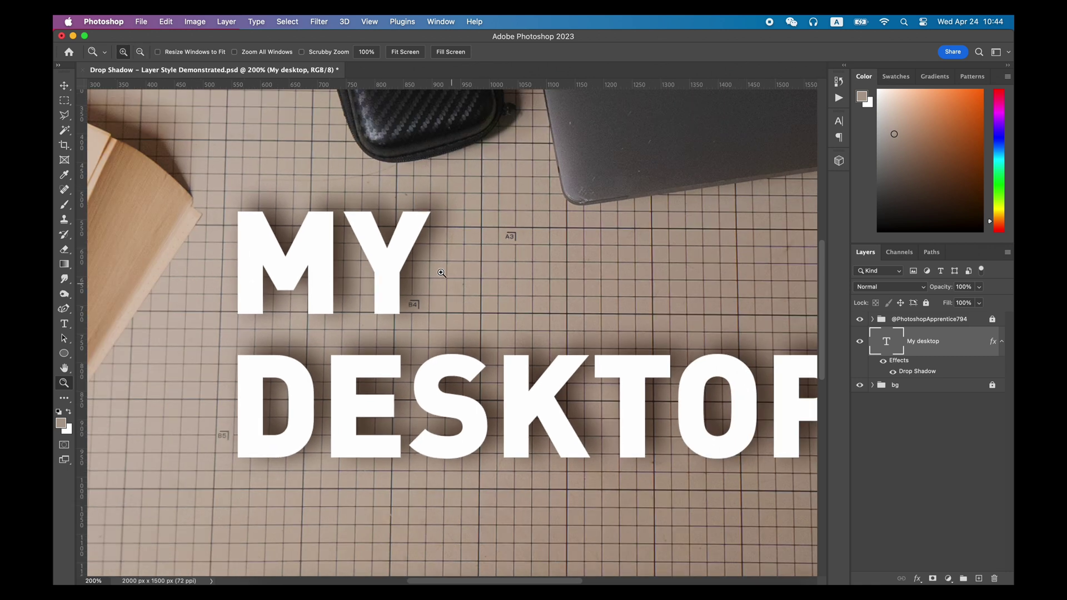
{"action": "key", "text": "v"}
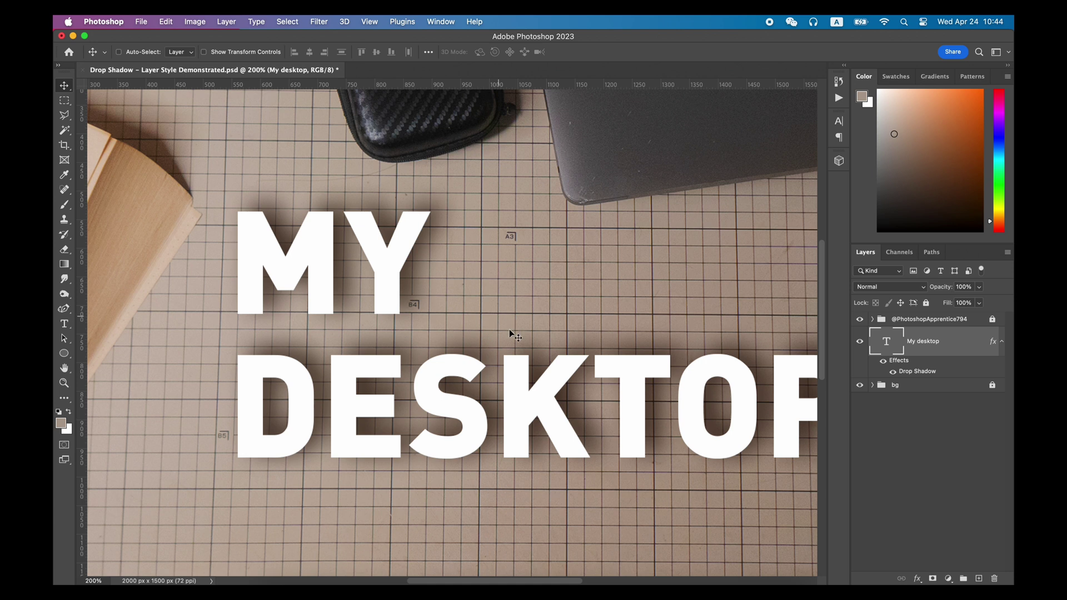
{"action": "key", "text": "z"}
{"action": "left_click", "coordinate": [528, 361], "text": "alt"}
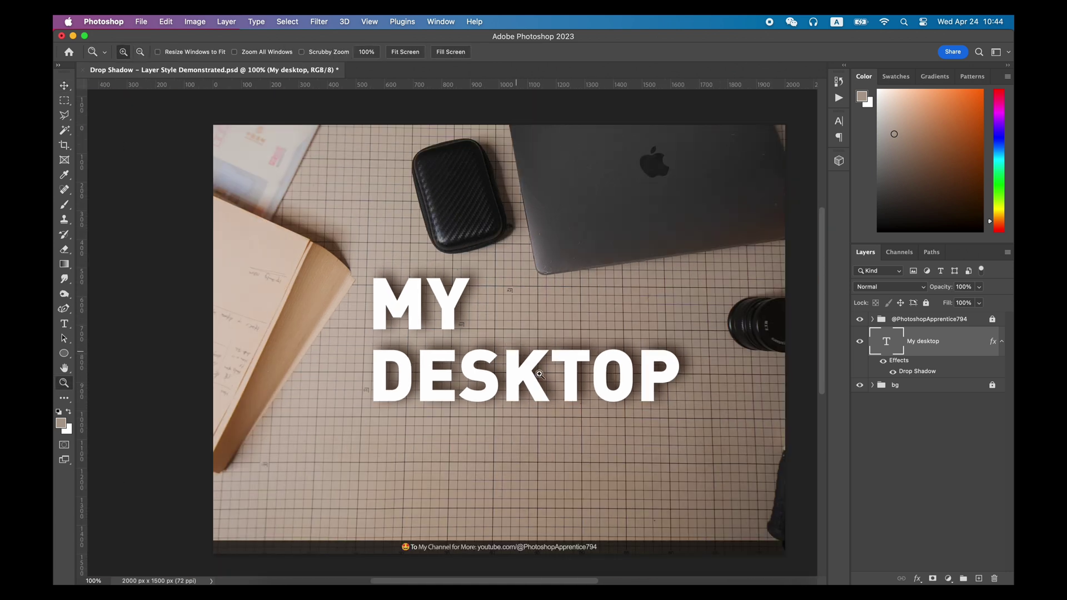
- Reopen the text layer's style and add a second drop shadow beneath the first
{"action": "double_click", "coordinate": [968, 348]}
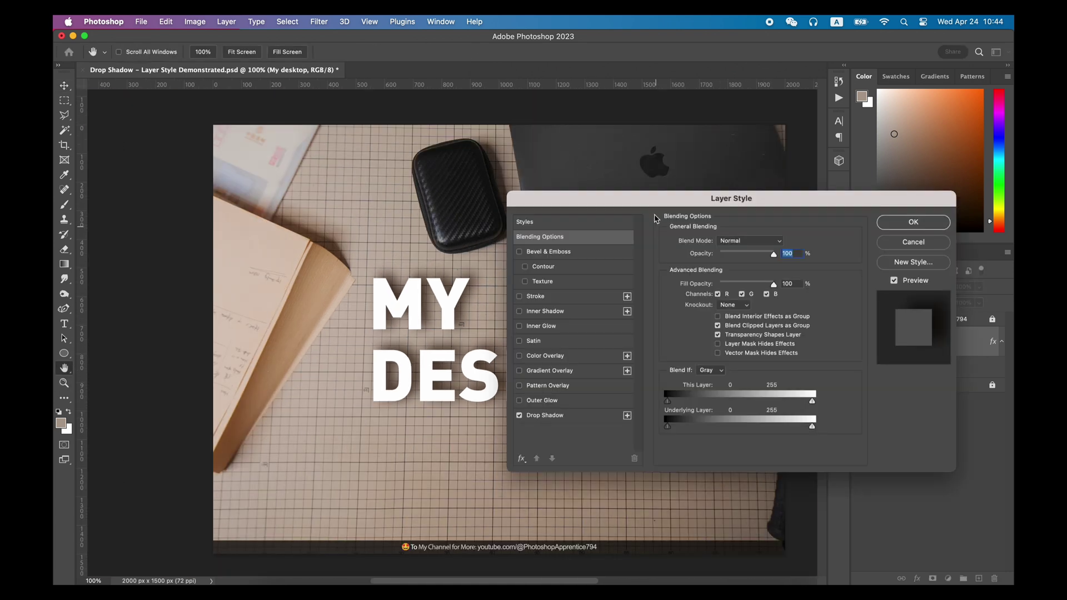
{"action": "left_click_drag", "start_coordinate": [654, 208], "coordinate": [730, 152]}
{"action": "left_click", "coordinate": [684, 359]}
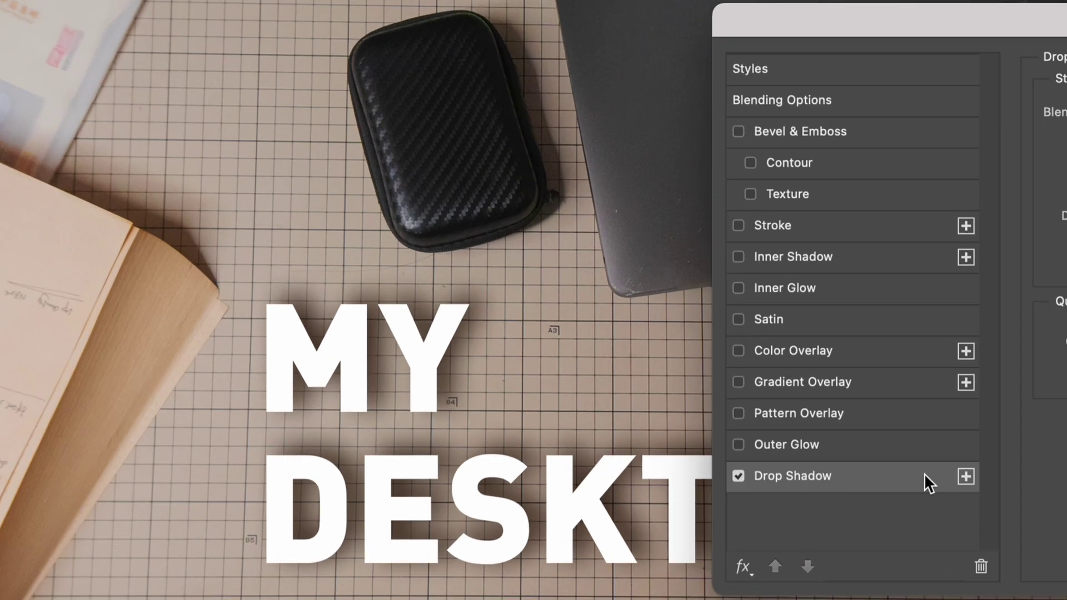
{"action": "left_click", "coordinate": [966, 476]}
{"action": "left_click", "coordinate": [887, 507]}
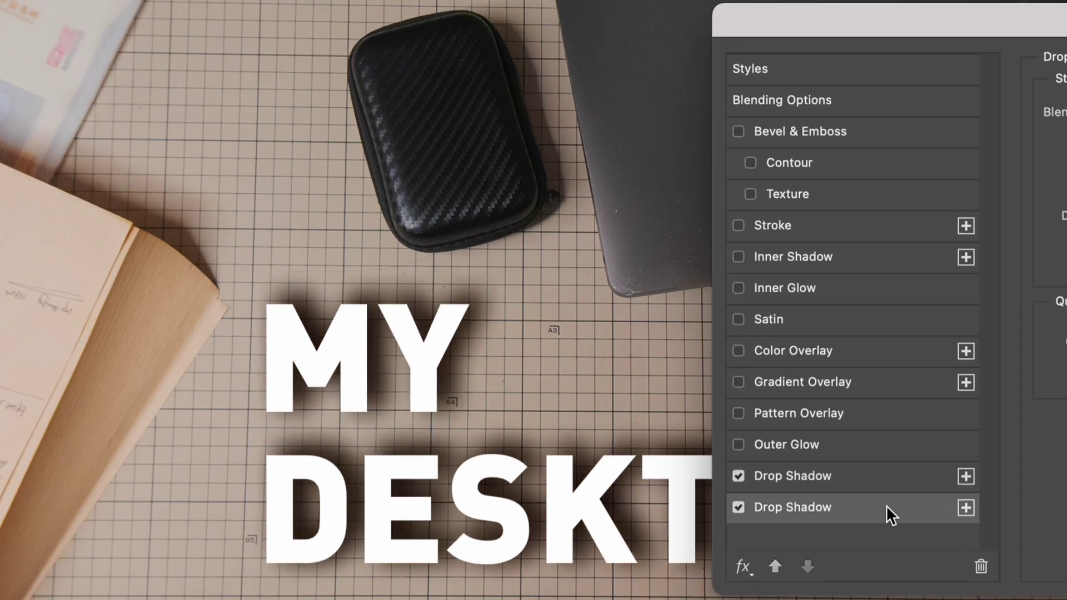
{"action": "left_click", "coordinate": [881, 478]}
{"action": "left_click", "coordinate": [874, 503]}
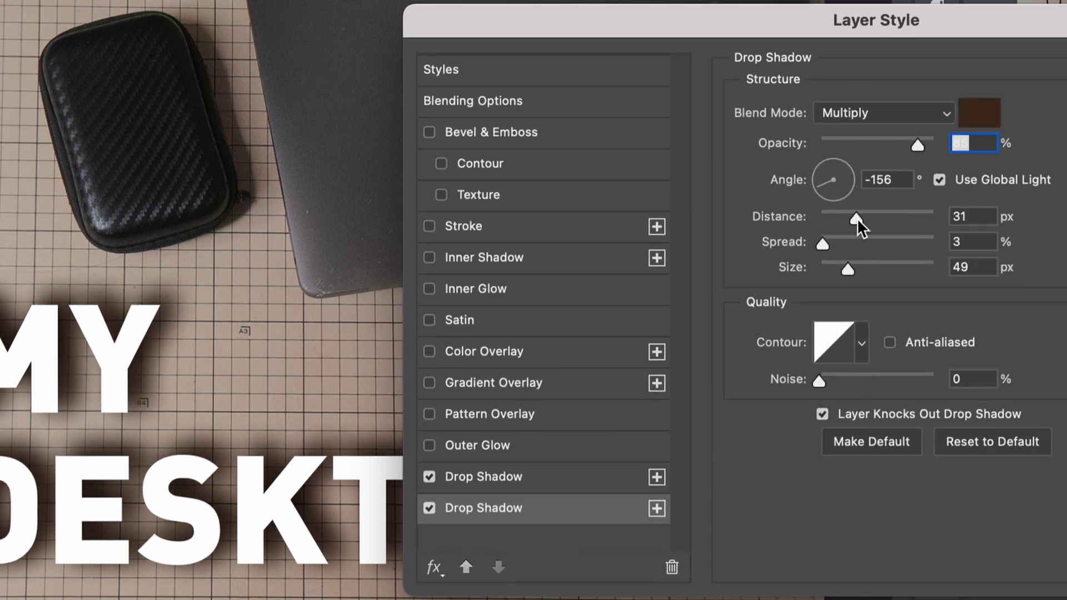
- Set the second drop shadow's distance to 45 px and size to 73 px, and lower its opacity
{"action": "left_click_drag", "start_coordinate": [851, 218], "coordinate": [876, 224]}
{"action": "left_click_drag", "start_coordinate": [848, 270], "coordinate": [862, 274]}
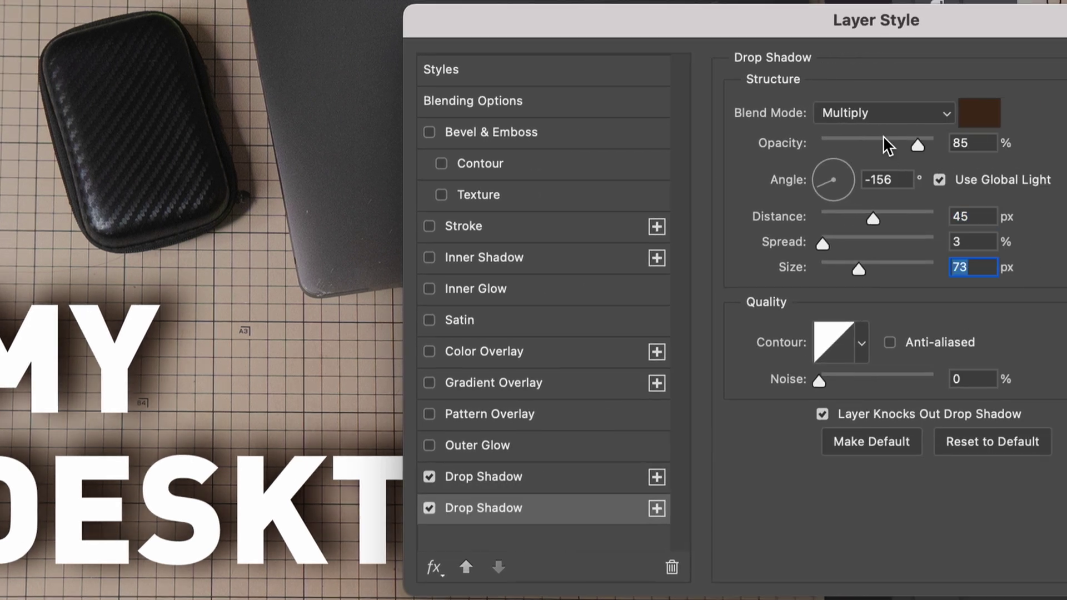
{"action": "left_click_drag", "start_coordinate": [918, 146], "coordinate": [865, 147]}
{"action": "left_click", "coordinate": [429, 508]}
{"action": "left_click", "coordinate": [429, 509]}
- Add a third drop shadow with a distance of 14 px, size of 21 px and opacity of 40%
{"action": "left_click", "coordinate": [657, 477]}
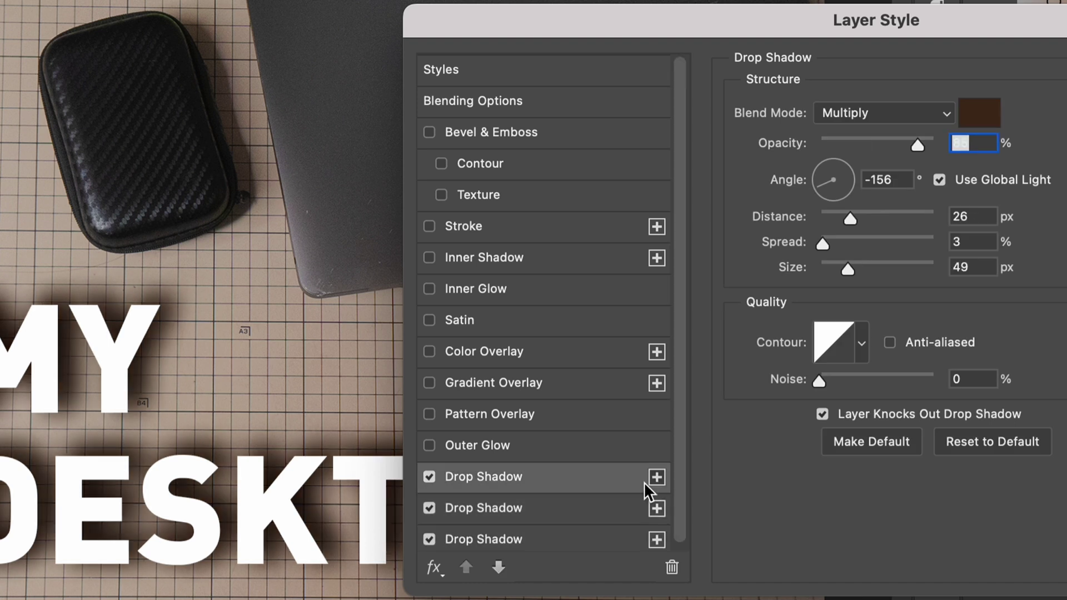
{"action": "left_click", "coordinate": [429, 477]}
{"action": "left_click", "coordinate": [429, 476]}
{"action": "left_click_drag", "start_coordinate": [848, 216], "coordinate": [837, 218]}
{"action": "left_click_drag", "start_coordinate": [847, 269], "coordinate": [836, 269]}
{"action": "left_click_drag", "start_coordinate": [837, 218], "coordinate": [836, 218]}
{"action": "left_click_drag", "start_coordinate": [918, 145], "coordinate": [865, 146]}
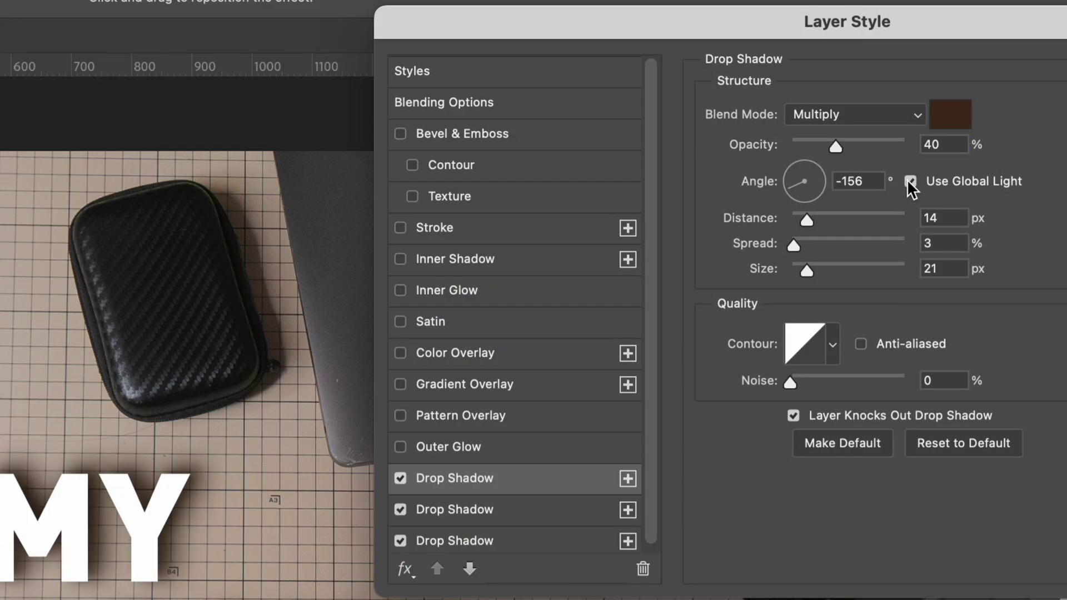
- Try the third drop shadow without Use Global Light, test a shared angle of -52° and compare it in the other shadows
{"action": "left_click", "coordinate": [910, 181]}
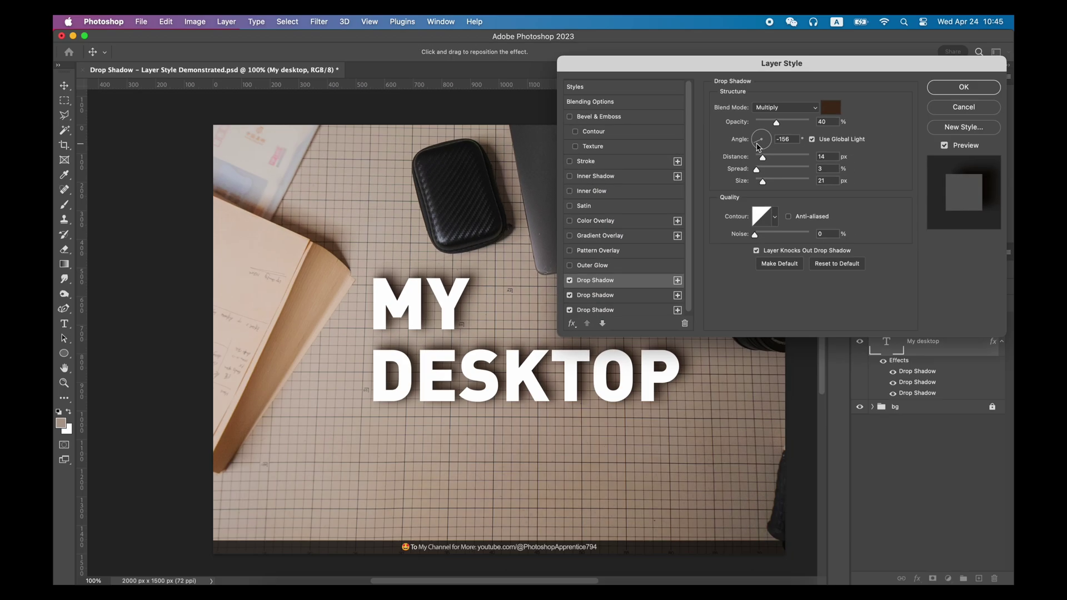
{"action": "left_click", "coordinate": [767, 148]}
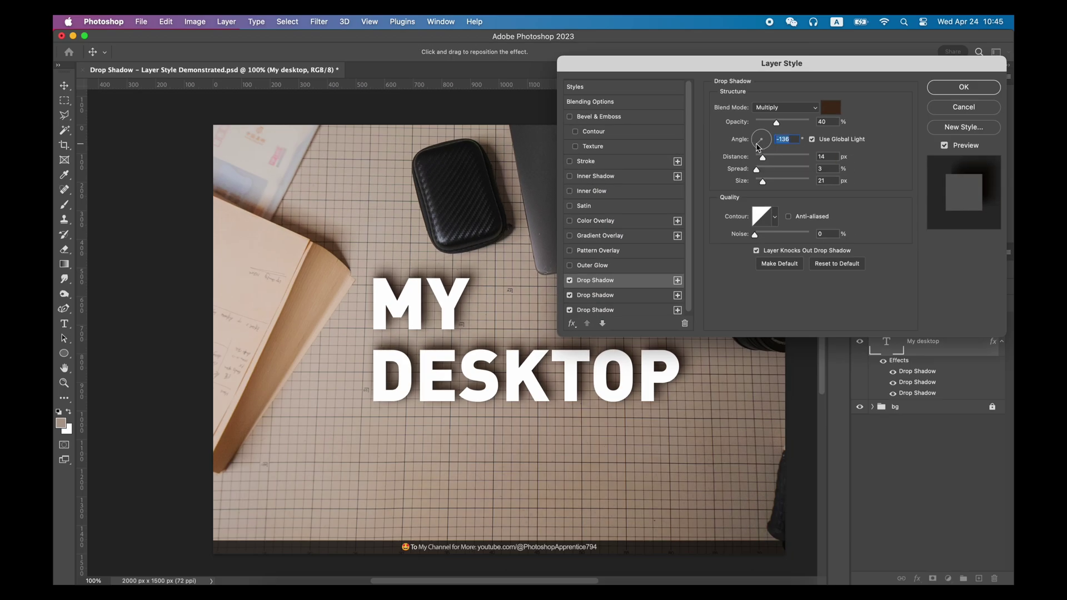
{"action": "left_click", "coordinate": [630, 300]}
{"action": "left_click", "coordinate": [628, 310]}
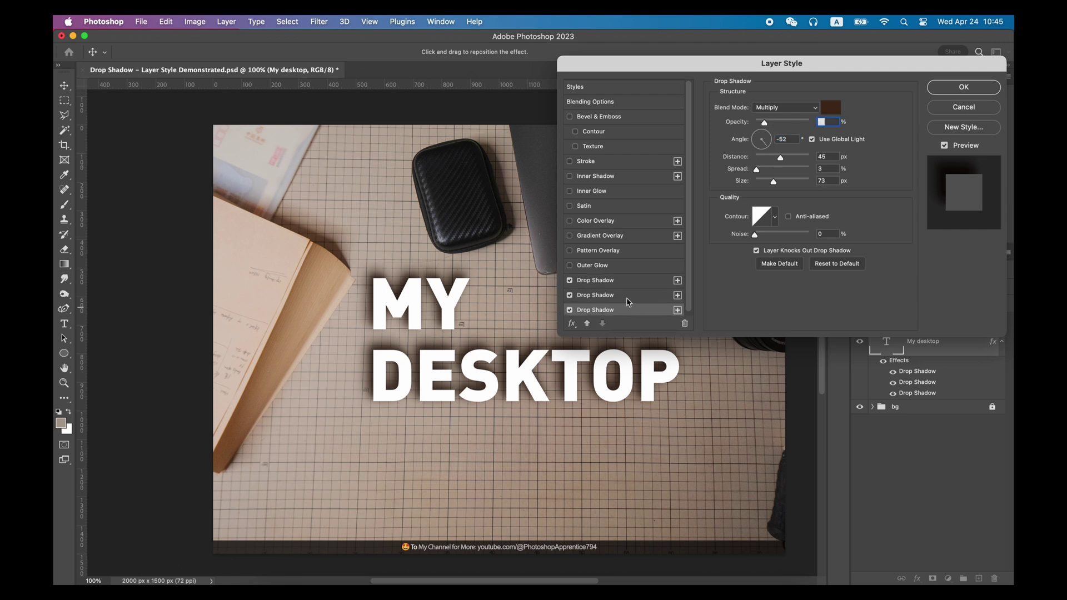
- Set the shared light angle of the drop shadows to -142° and uncover the text for checking
{"action": "left_click", "coordinate": [628, 283]}
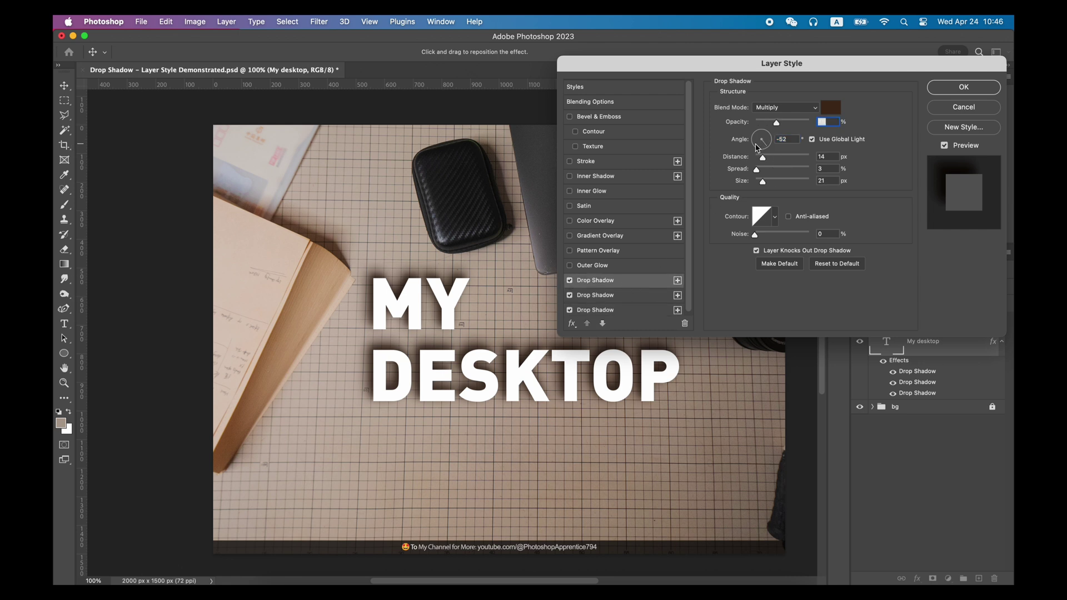
{"action": "left_click", "coordinate": [757, 149]}
{"action": "left_click_drag", "start_coordinate": [759, 149], "coordinate": [759, 149]}
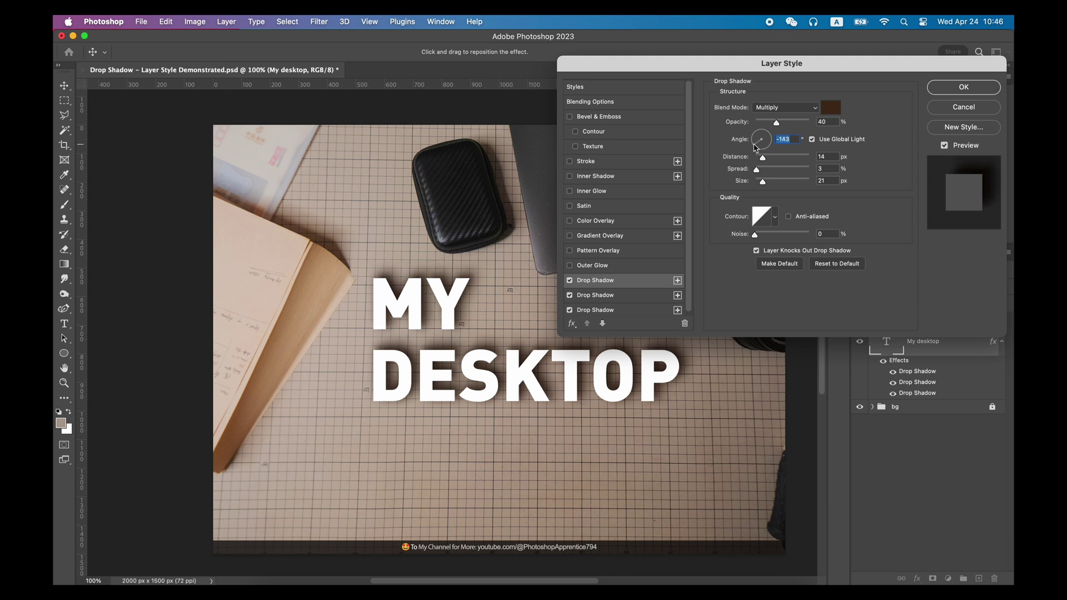
{"action": "left_click_drag", "start_coordinate": [759, 63], "coordinate": [854, 197]}
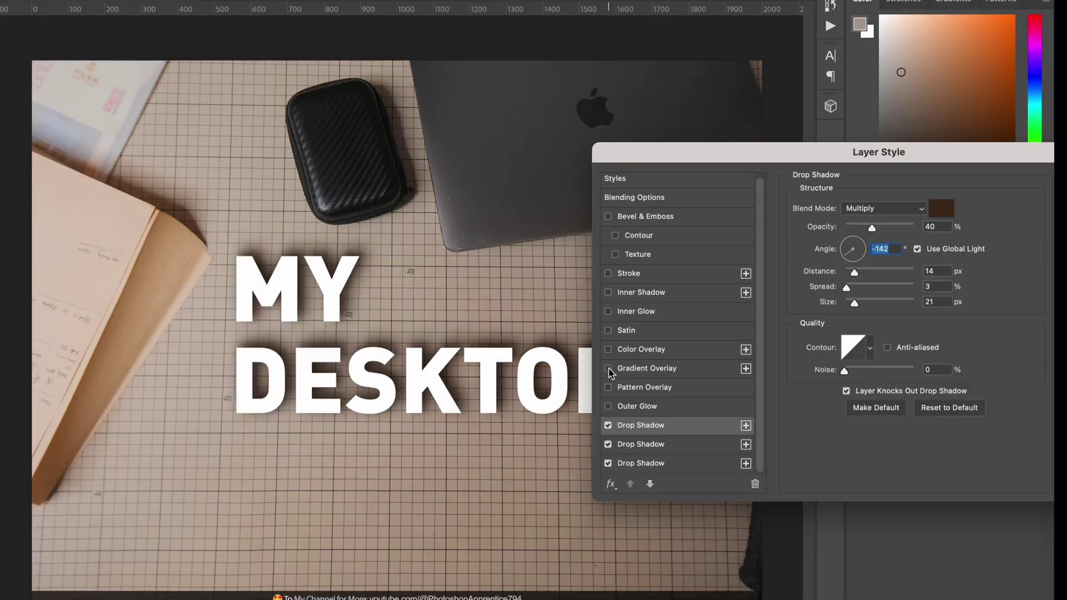
- Enable a linear gradient overlay on the text from light grey to white and set its angle to about -127°
{"action": "left_click", "coordinate": [665, 366]}
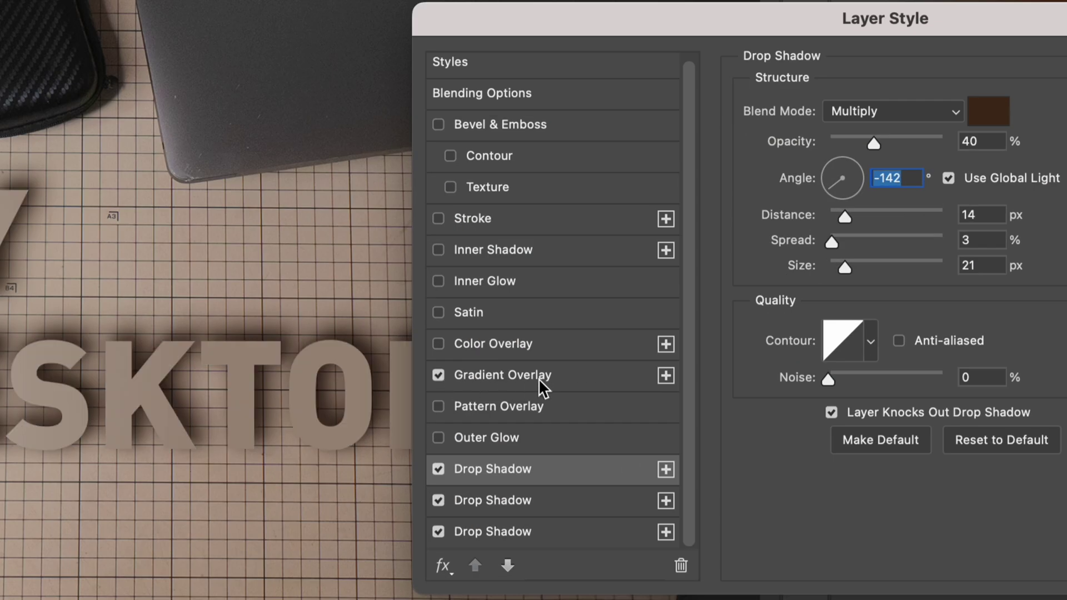
{"action": "left_click", "coordinate": [714, 367]}
{"action": "left_click", "coordinate": [980, 346]}
{"action": "left_click", "coordinate": [831, 249]}
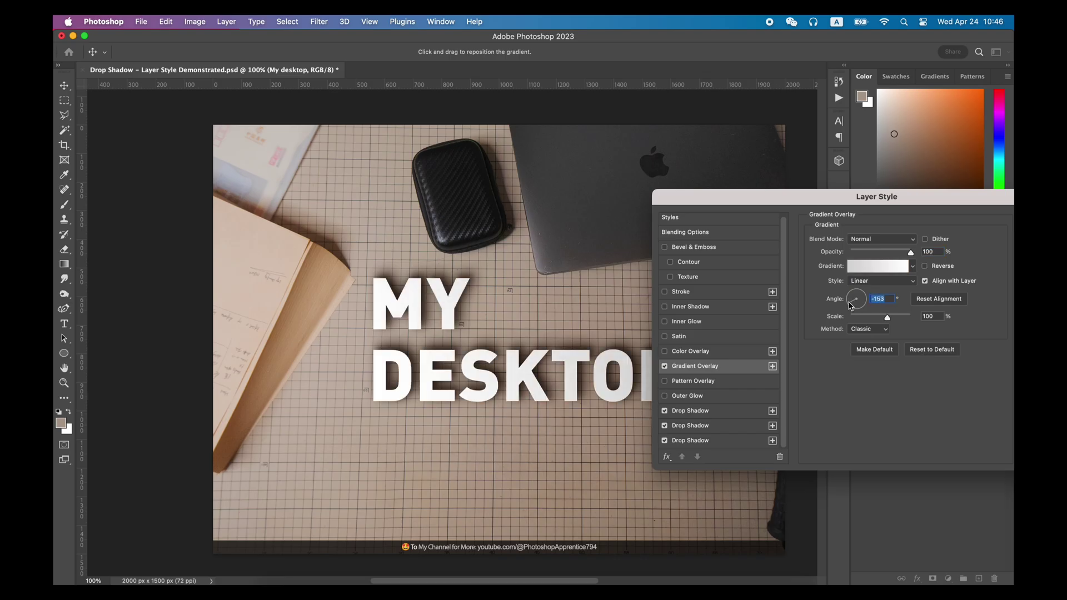
- Recolour the text's gradient overlay with brown tones sampled from the desk photo and accept the layer style
{"action": "left_click", "coordinate": [877, 267]}
{"action": "left_click", "coordinate": [981, 436]}
{"action": "left_click", "coordinate": [352, 337]}
{"action": "left_click", "coordinate": [758, 436]}
{"action": "left_click", "coordinate": [720, 518]}
{"action": "left_click", "coordinate": [980, 273]}
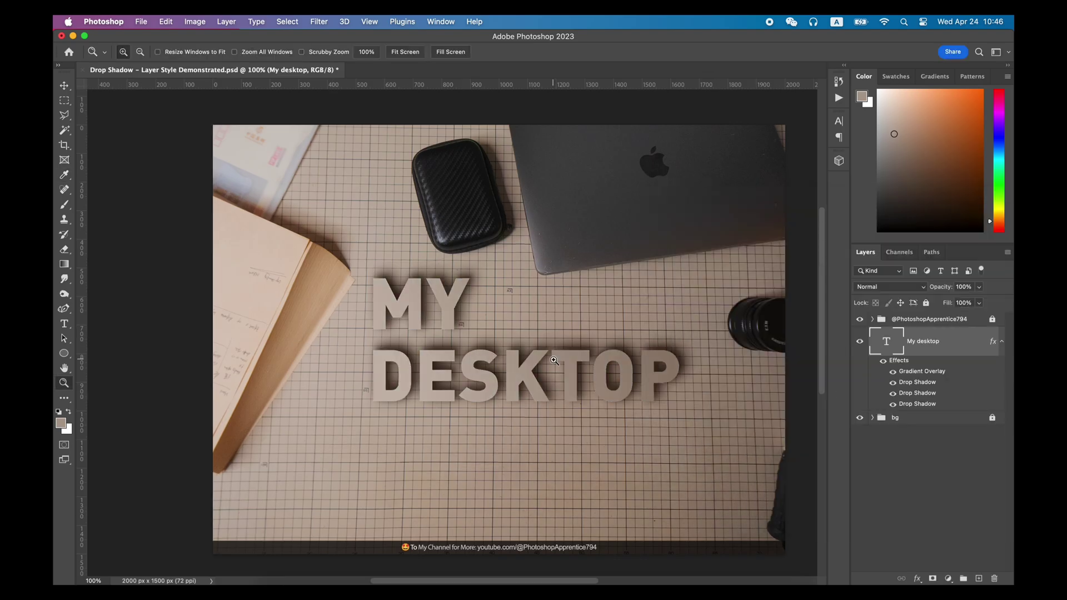
{"action": "left_click", "coordinate": [556, 363]}
{"action": "left_click", "coordinate": [562, 340], "text": "alt"}
- Try moving the "My desktop" text slightly on the desk photo and undo the move
{"action": "key", "text": "v"}
{"action": "left_click_drag", "start_coordinate": [559, 362], "coordinate": [555, 363]}
{"action": "key", "text": "super+z"}
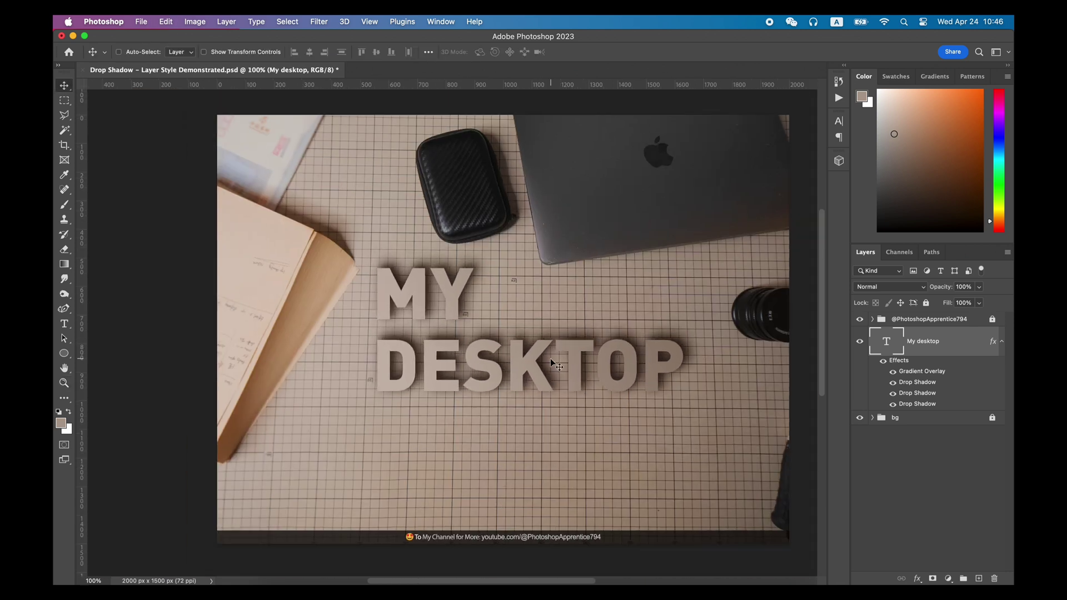
{"action": "scroll", "coordinate": [581, 364], "scroll_direction": "right", "scroll_amount": 4}
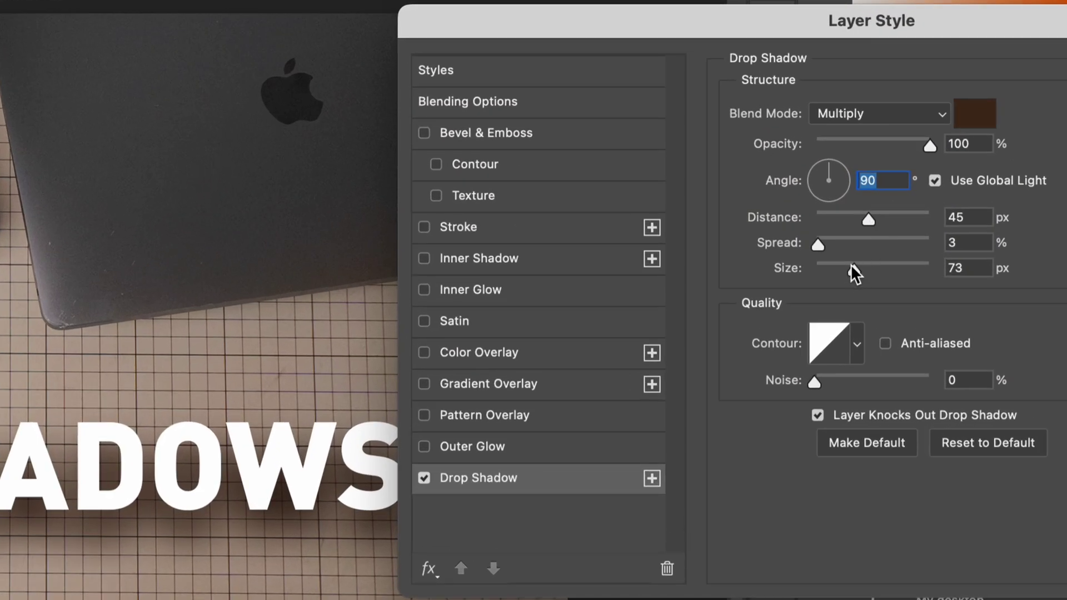
- Set the DROPshadows text's drop shadow to a size of 0 px, distance of 28 px and opacity of 20%
{"action": "left_click_drag", "start_coordinate": [850, 266], "coordinate": [787, 285]}
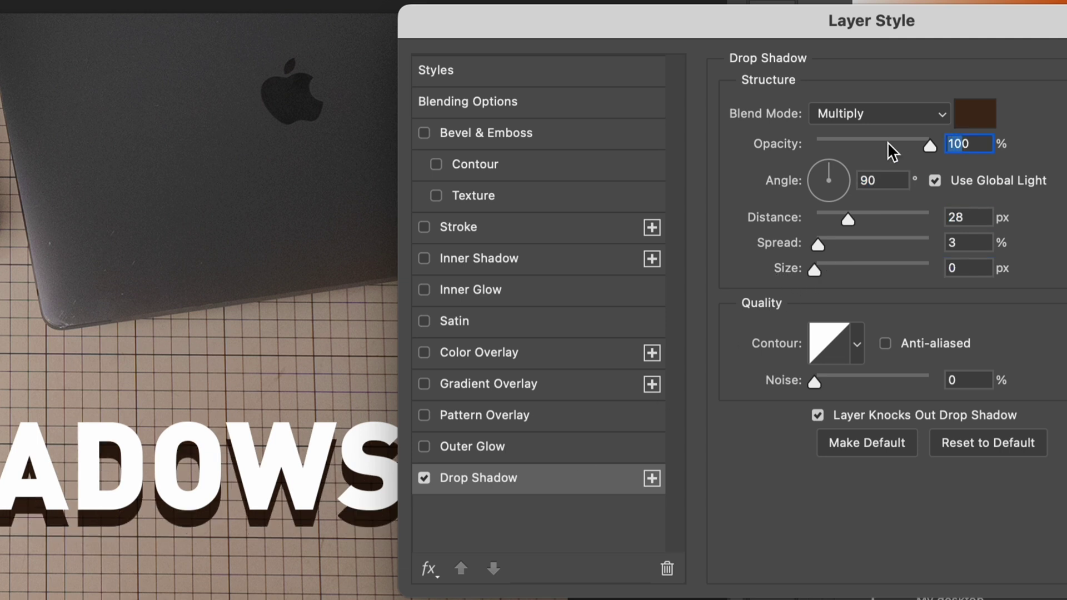
{"action": "type", "text": "20"}
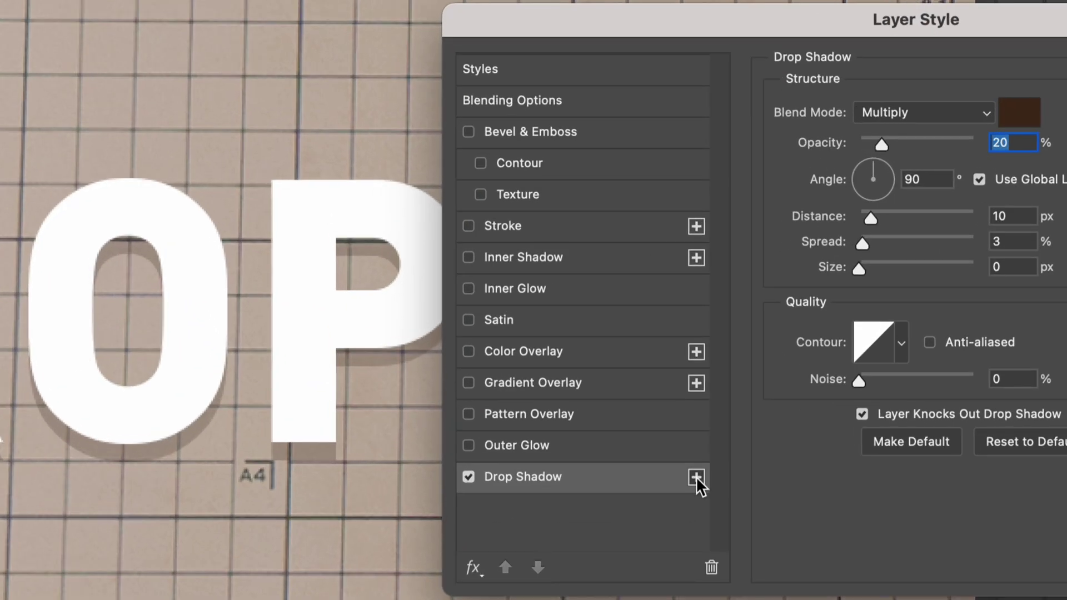
- Add a second drop shadow to the DROPshadows text with a distance of 20 px and opacity of 40%
{"action": "left_click", "coordinate": [653, 479]}
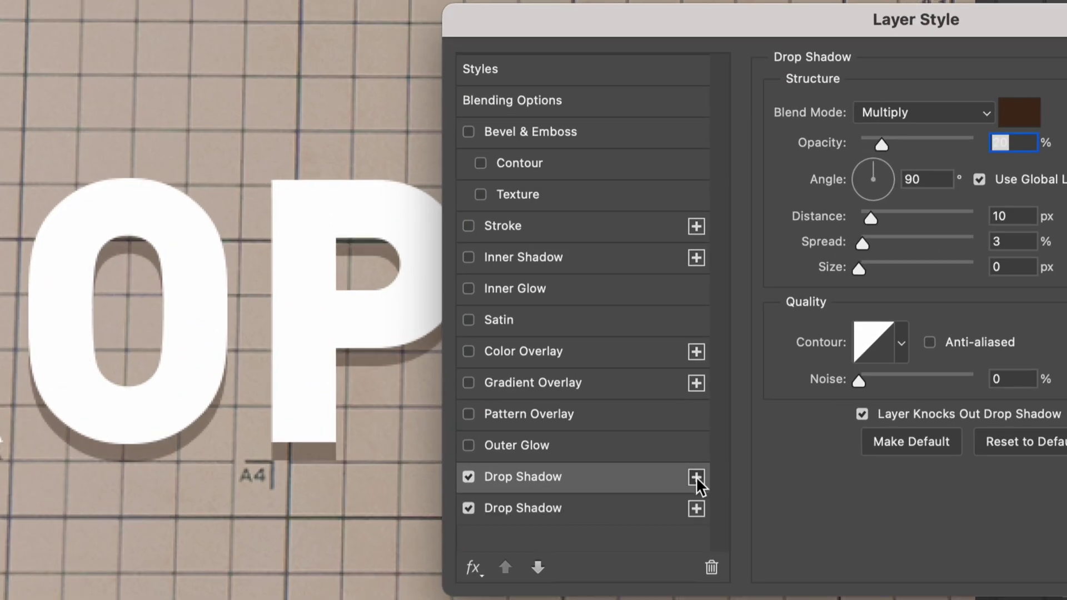
{"action": "left_click", "coordinate": [647, 516]}
{"action": "double_click", "coordinate": [1022, 216]}
{"action": "type", "text": "20"}
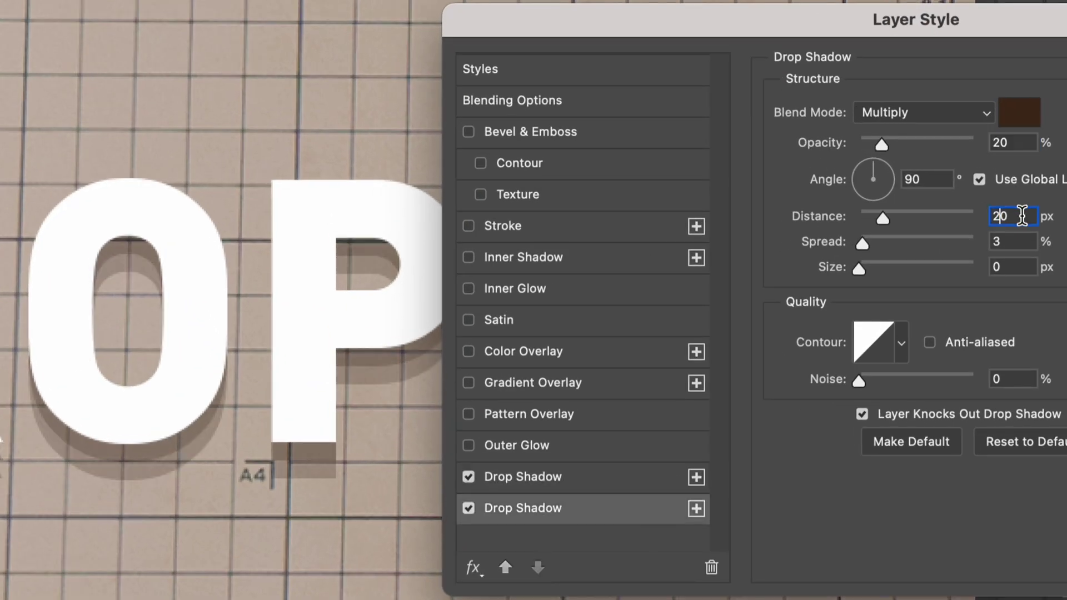
{"action": "key", "text": "shift+Tab"}
{"action": "key", "text": "shift+Tab"}
{"action": "type", "text": "40"}
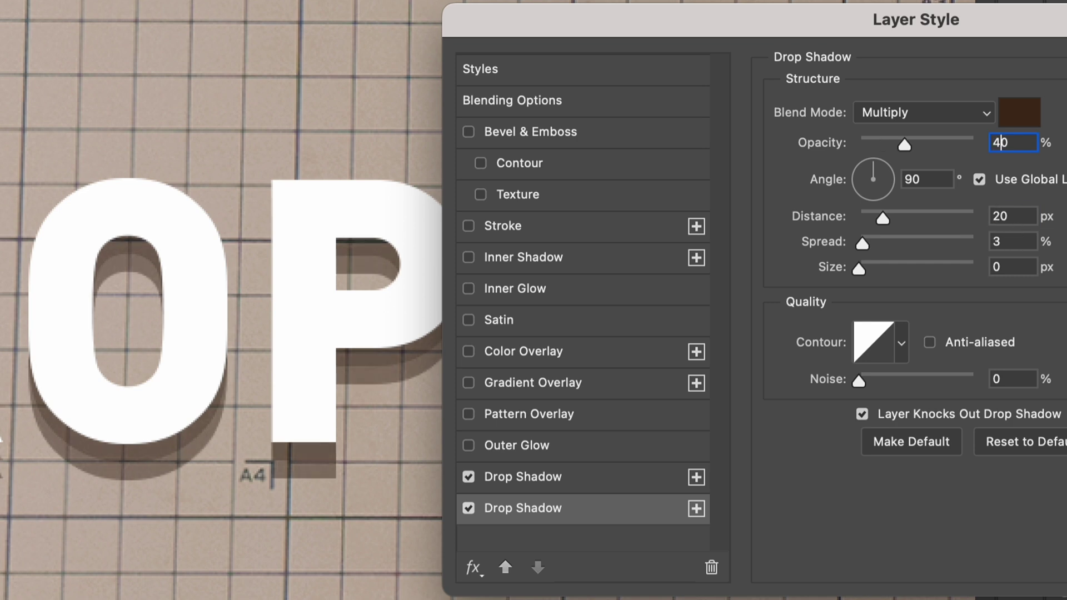
- Add a third drop shadow with a distance of 30 px and open its opacity for editing
{"action": "left_click", "coordinate": [697, 508]}
{"action": "left_click", "coordinate": [664, 538]}
{"action": "double_click", "coordinate": [1000, 216]}
{"action": "type", "text": "30"}
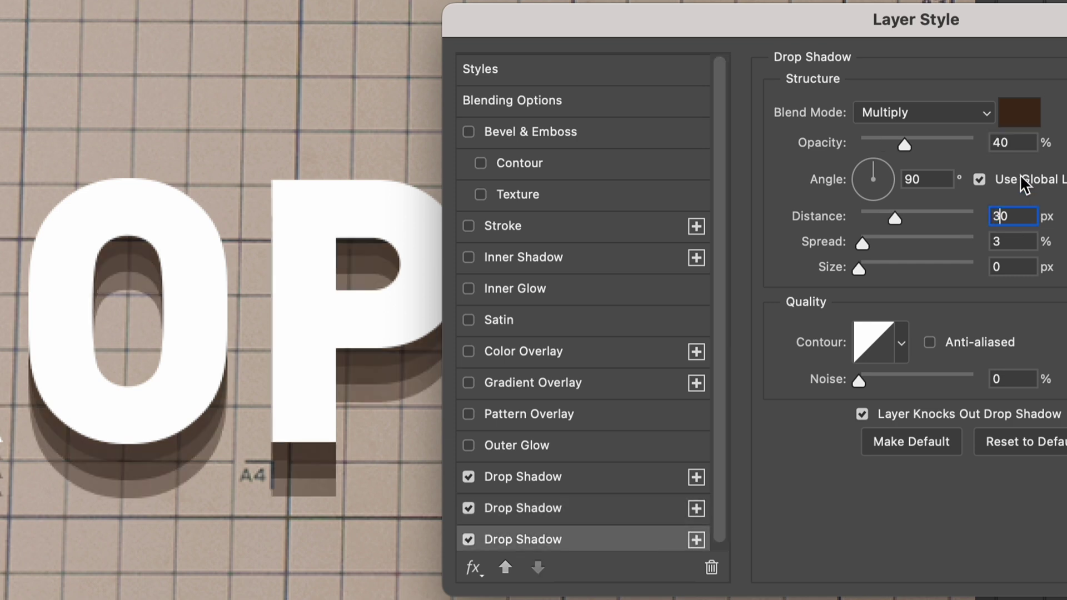
{"action": "double_click", "coordinate": [1001, 142]}
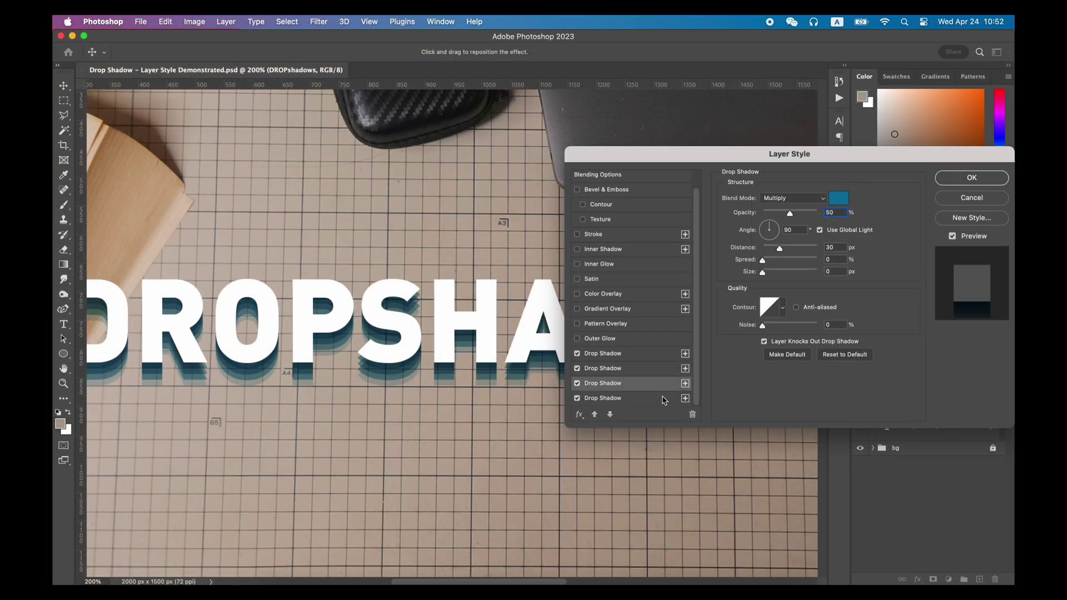
{"action": "left_click", "coordinate": [664, 399]}
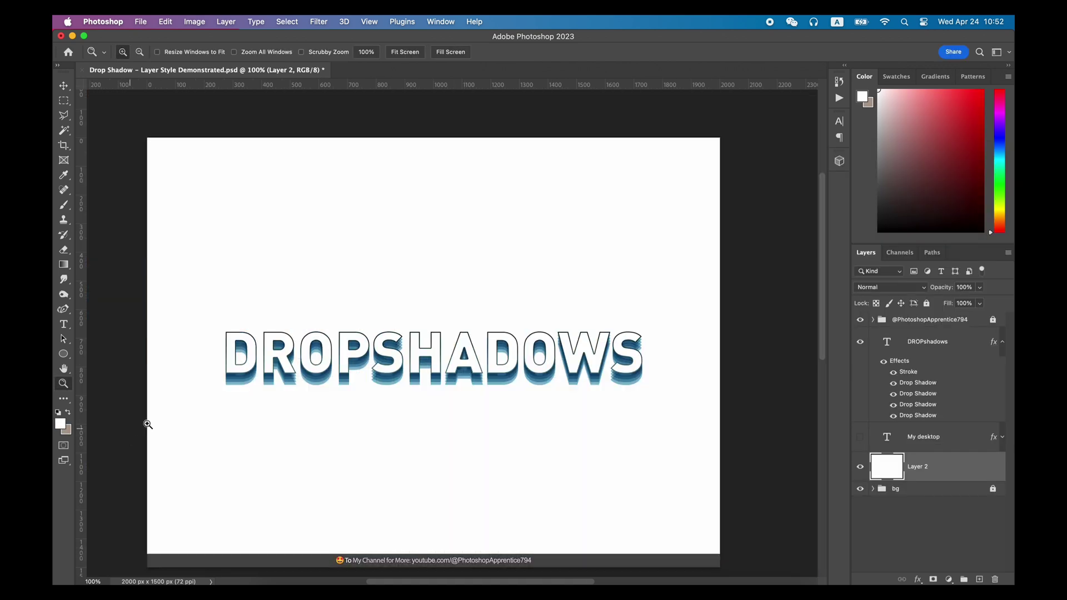
{"action": "key", "text": "v"}
{"action": "left_click", "coordinate": [425, 371]}
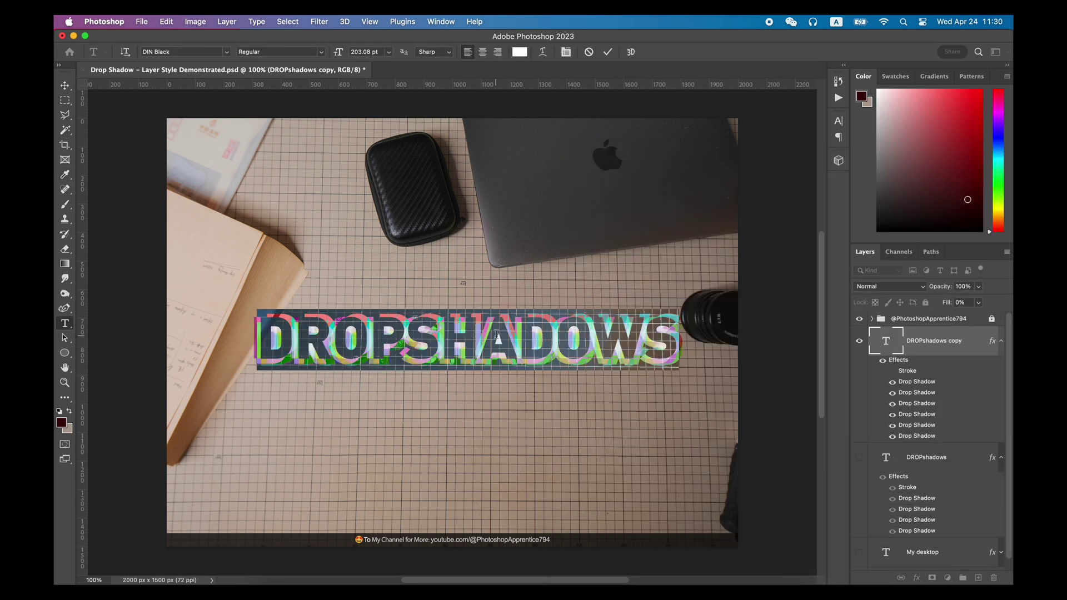
- Replace the wording of the "DROPshadows copy" text layer with "CREATIVE", keeping its layer style
{"action": "type", "text": "CREATIV"}
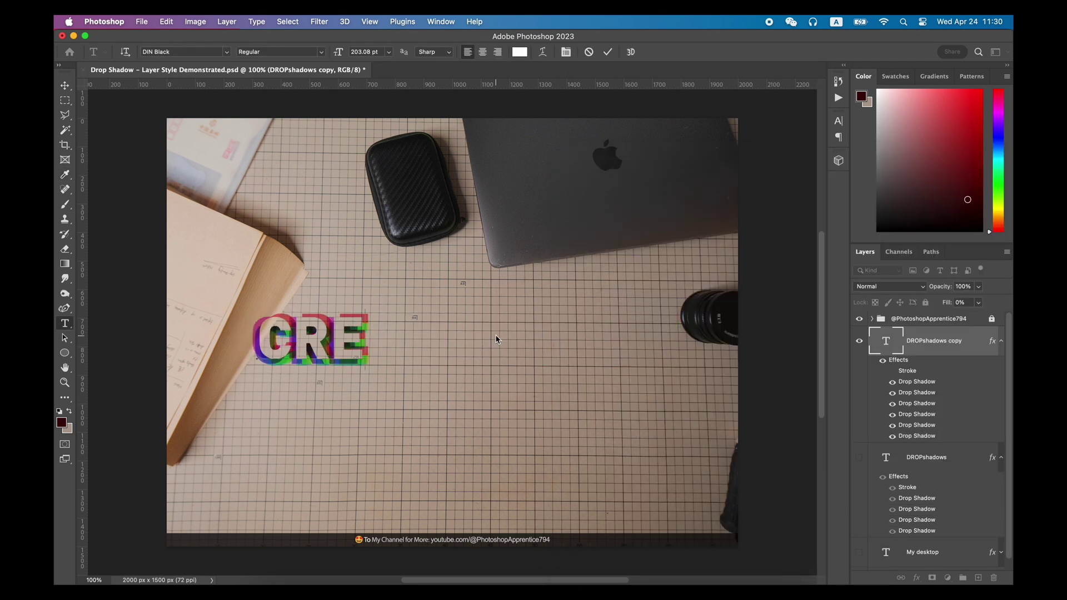
{"action": "type", "text": "E"}
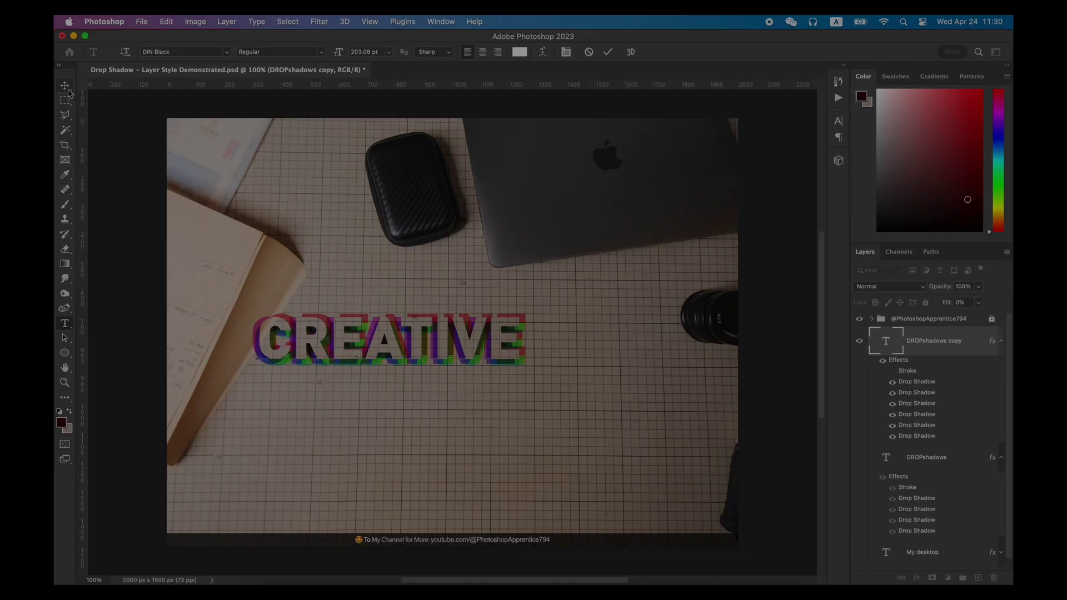